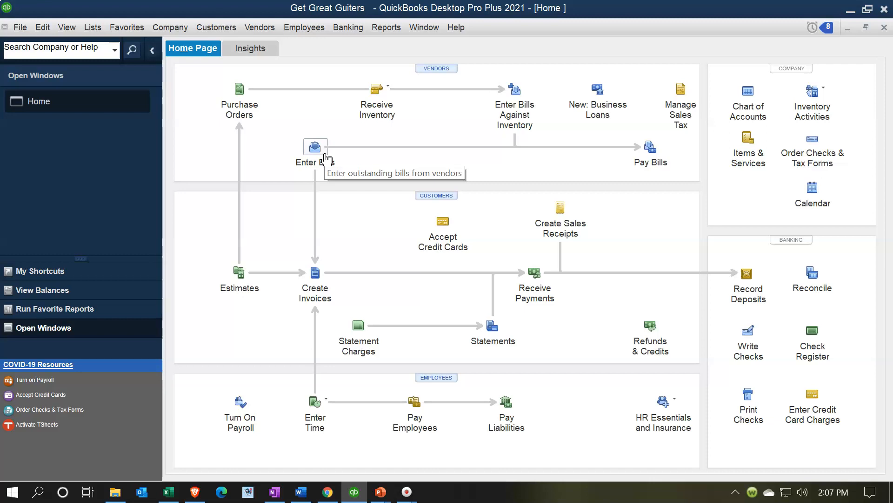
pyautogui.click(316, 168)
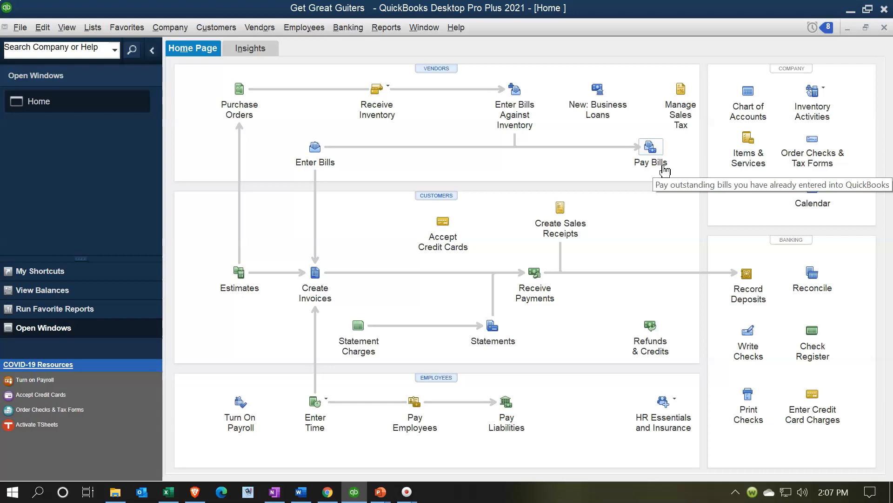
pyautogui.click(659, 172)
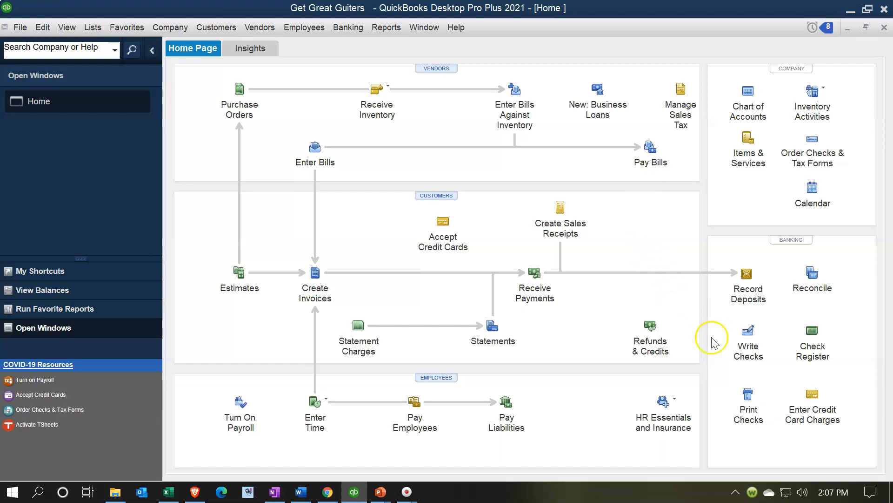
pyautogui.click(748, 346)
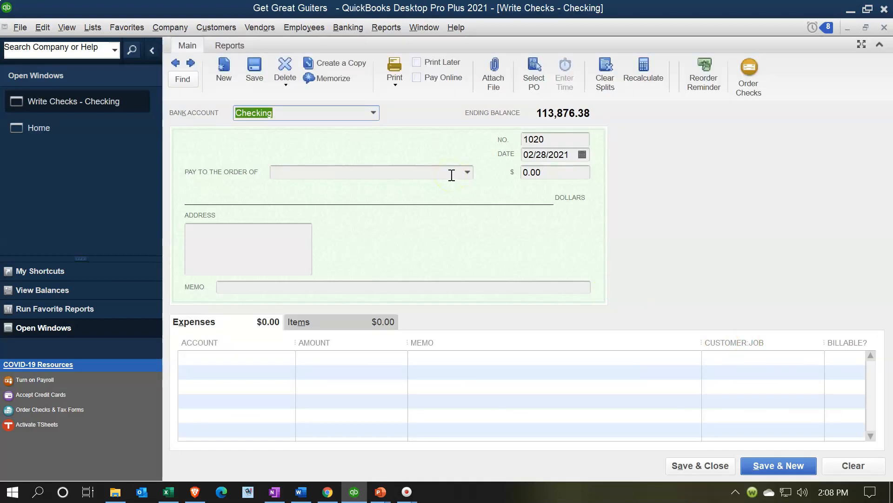
pyautogui.press('Tab')
pyautogui.press('Tab')
pyautogui.press('Tab')
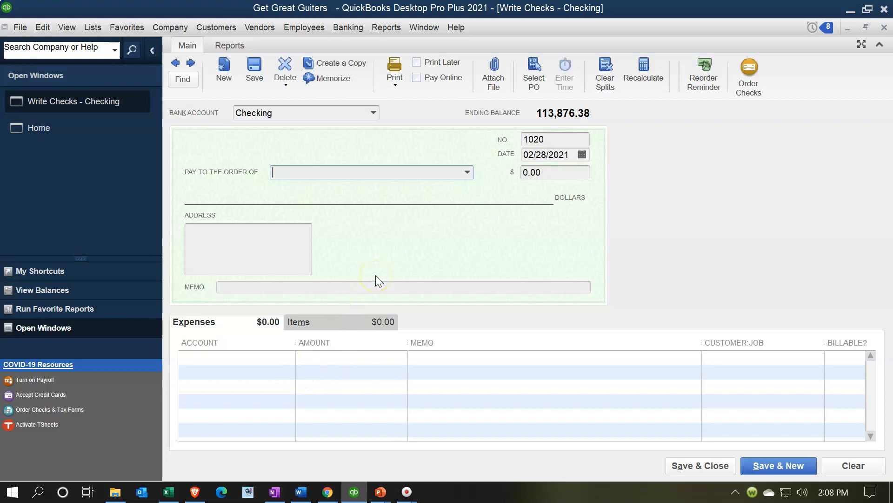
pyautogui.write('Verizon')
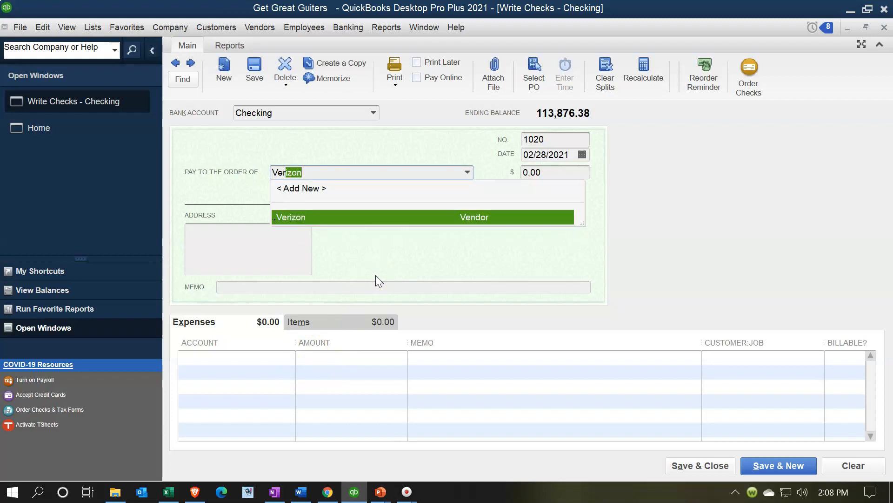
pyautogui.press('Tab')
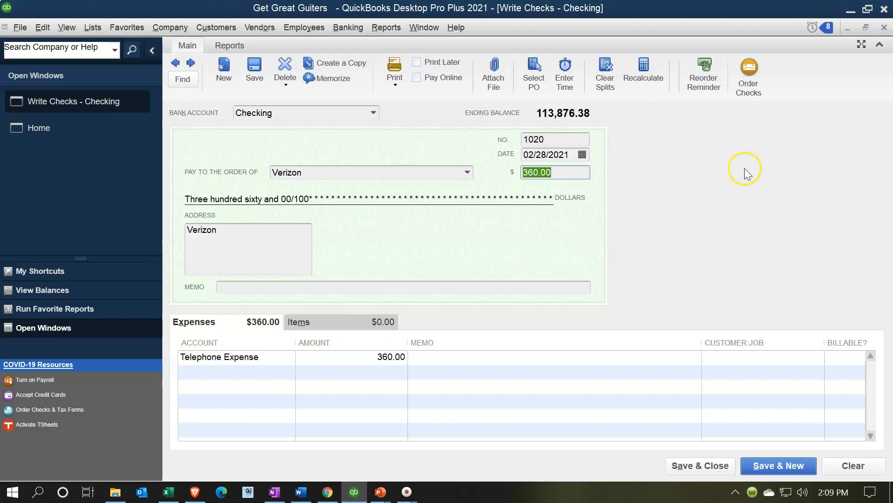
pyautogui.click(885, 29)
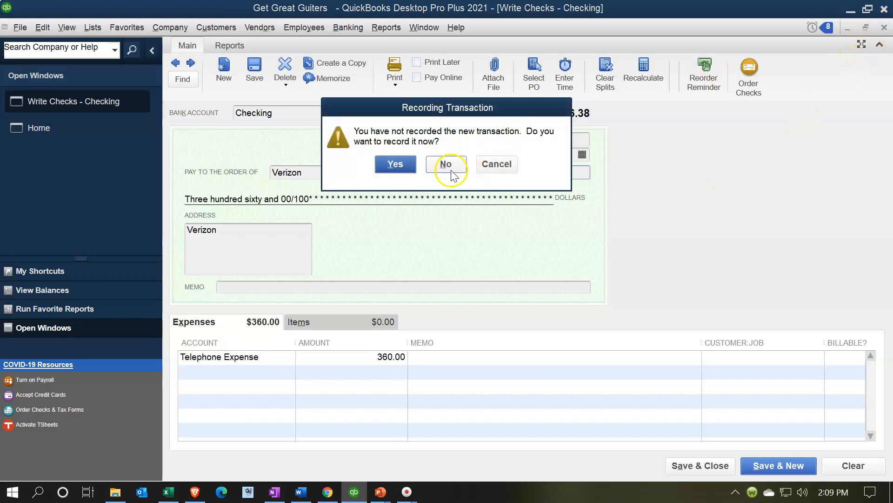
pyautogui.click(451, 169)
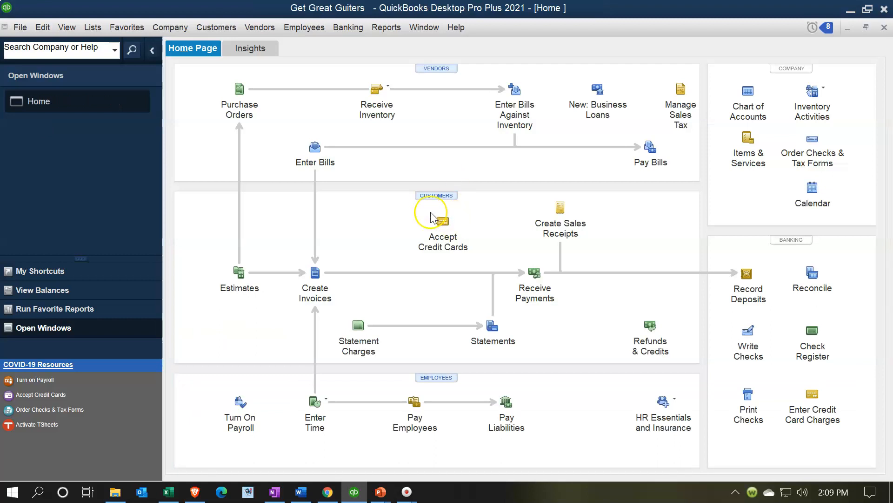
# Step: Start a new bill for the vendor Verizon with an amount due of 365.00
pyautogui.click(328, 159)
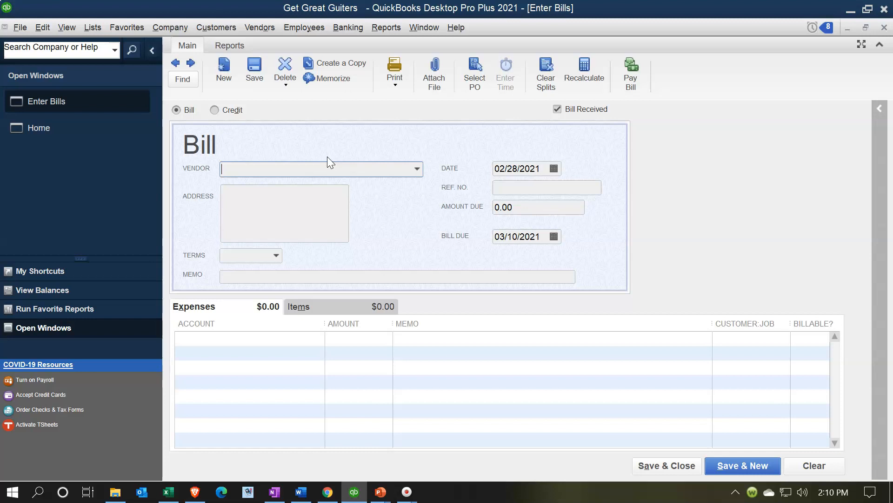
pyautogui.write('Verizon')
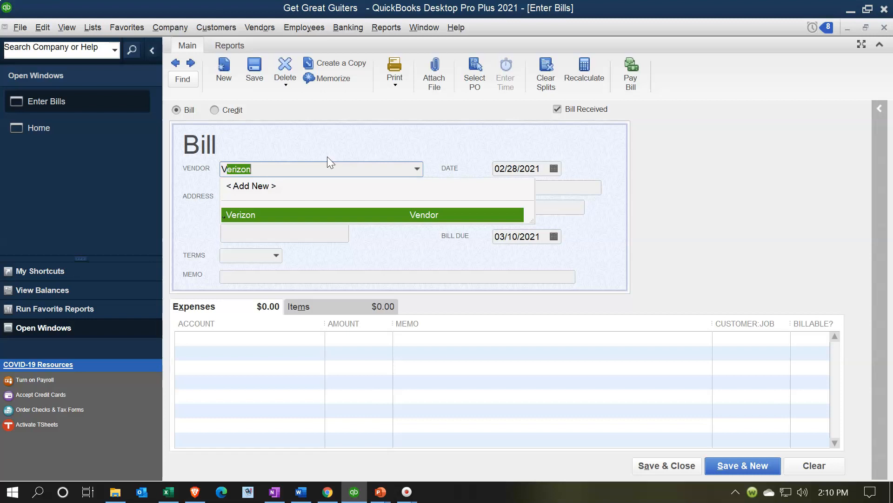
pyautogui.press('Tab')
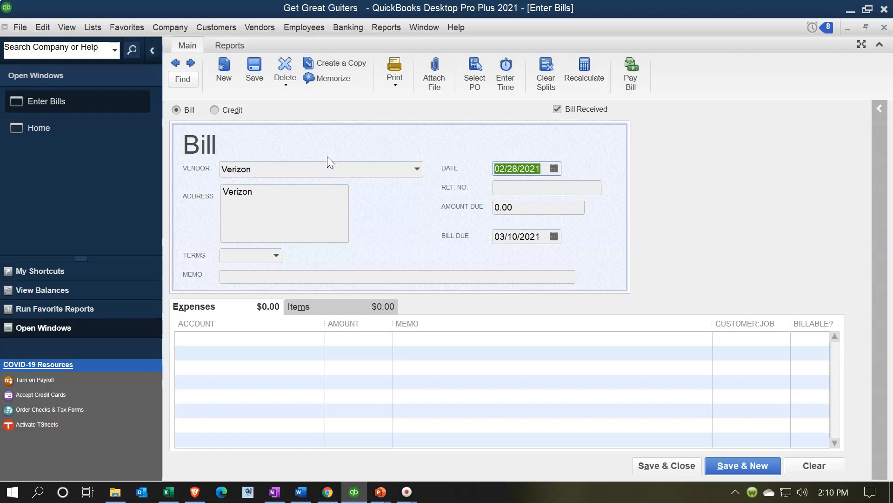
pyautogui.press('Tab')
pyautogui.press('Tab')
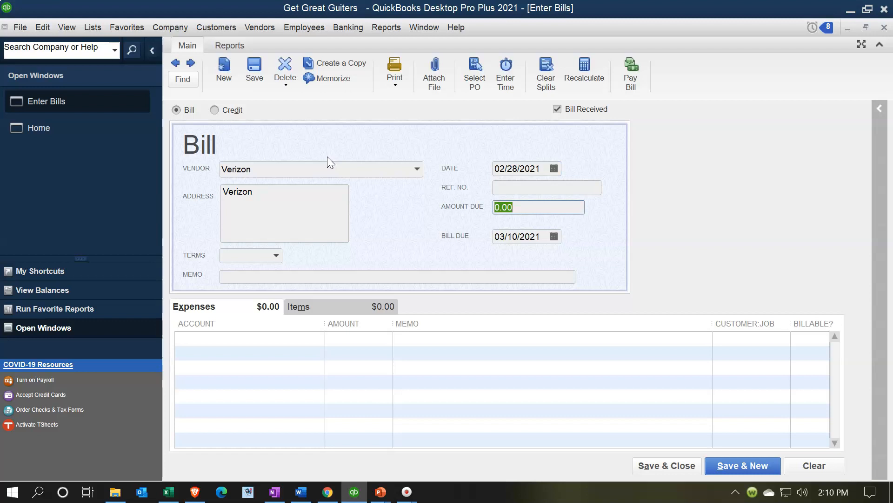
pyautogui.write('365')
pyautogui.press('Tab')
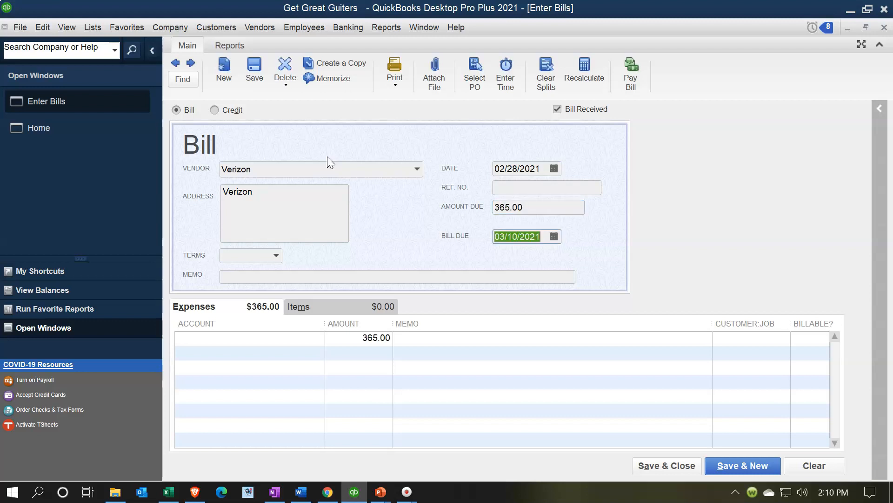
# Step: Assign the Verizon bill's expense line to the Telephone Expense account, then save and close the bill
pyautogui.press('Tab')
pyautogui.press('Tab')
pyautogui.press('Tab')
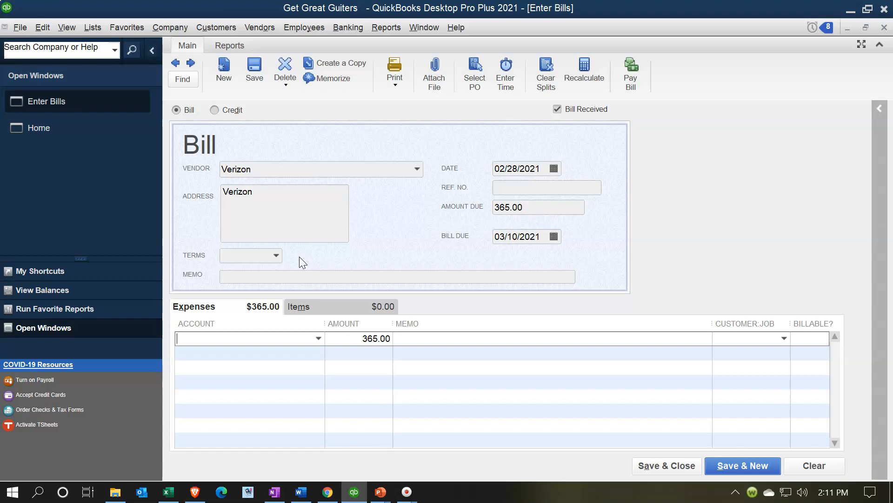
pyautogui.write('Telephone Expense')
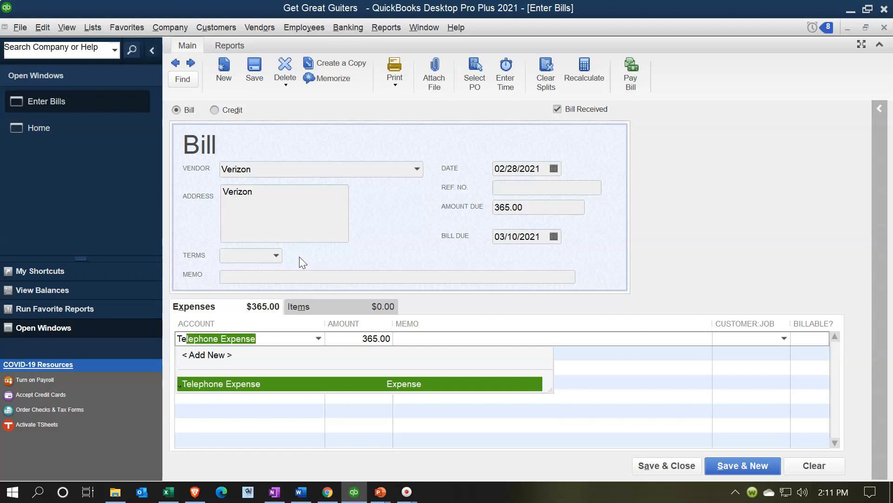
pyautogui.press('Tab')
pyautogui.press('Tab')
pyautogui.click(300, 344)
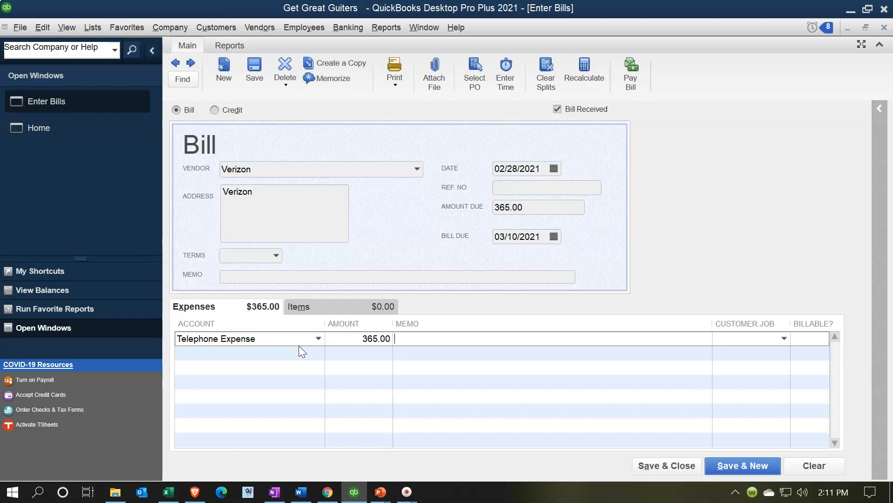
pyautogui.click(670, 465)
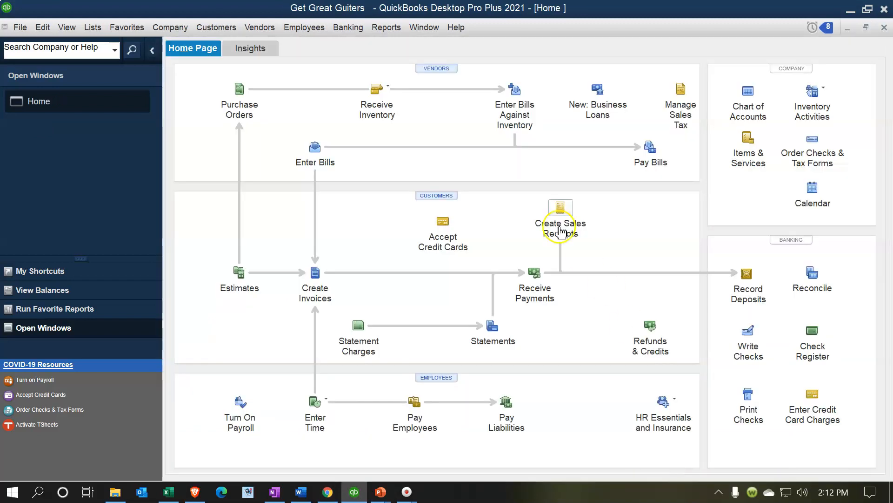
# Step: Run the standard Balance Sheet report with a date range from 01/01/2021 to 12/31/2021
pyautogui.click(386, 28)
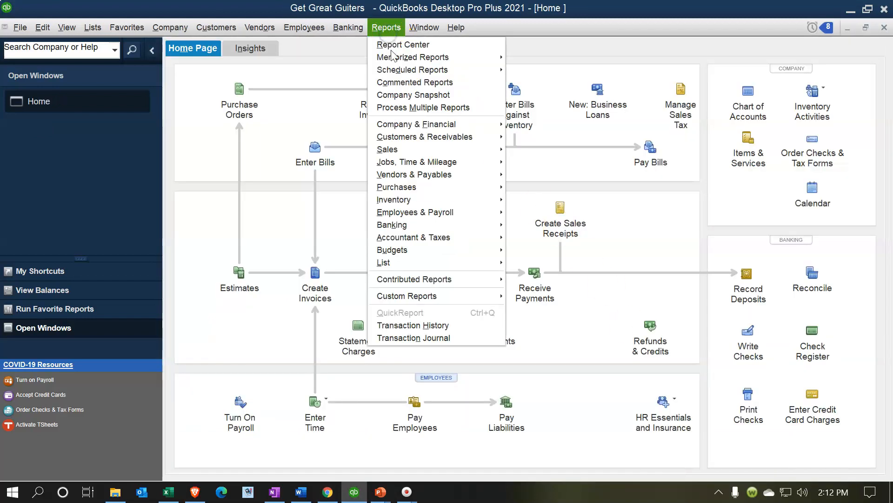
pyautogui.moveTo(442, 125)
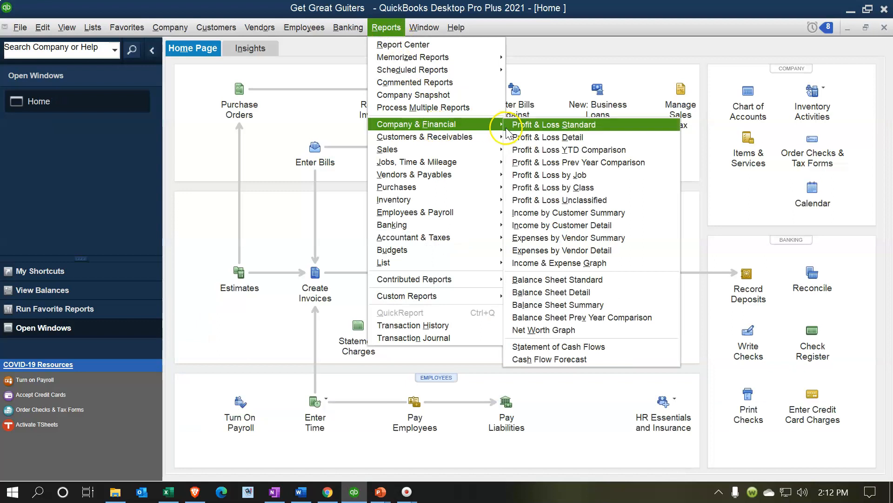
pyautogui.click(548, 282)
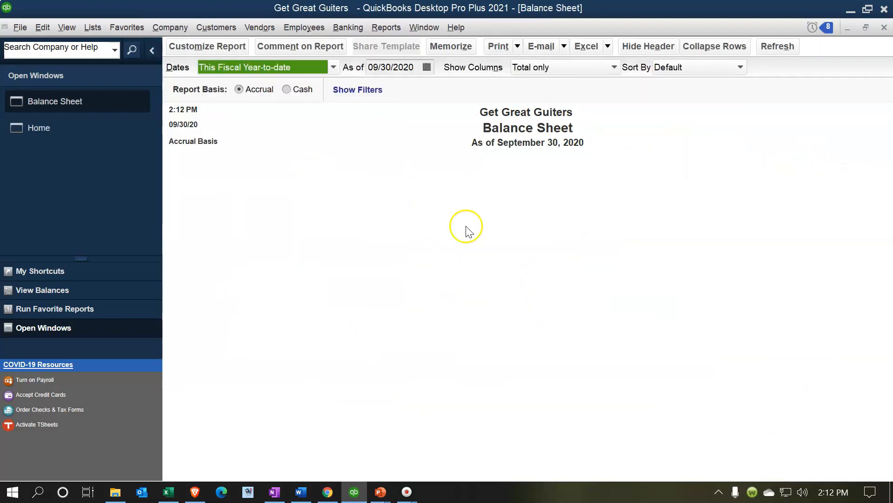
pyautogui.click(232, 46)
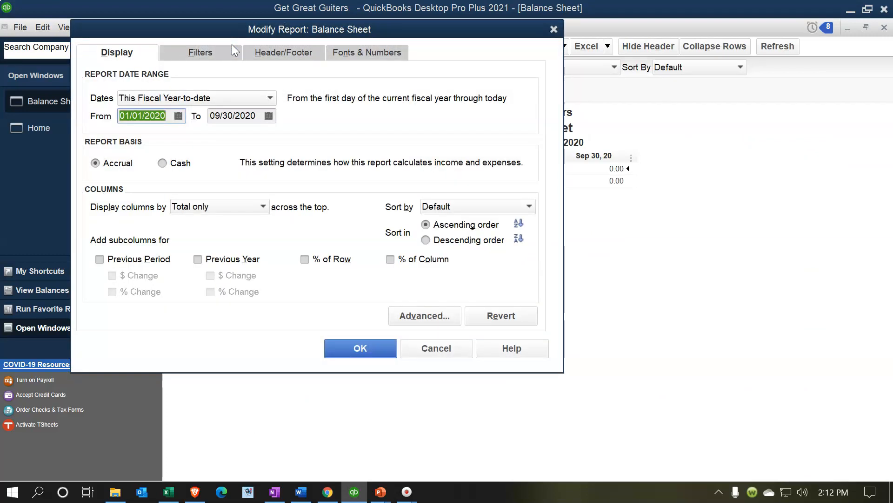
pyautogui.write('01/01/2021')
pyautogui.press('Tab')
pyautogui.write('12312021')
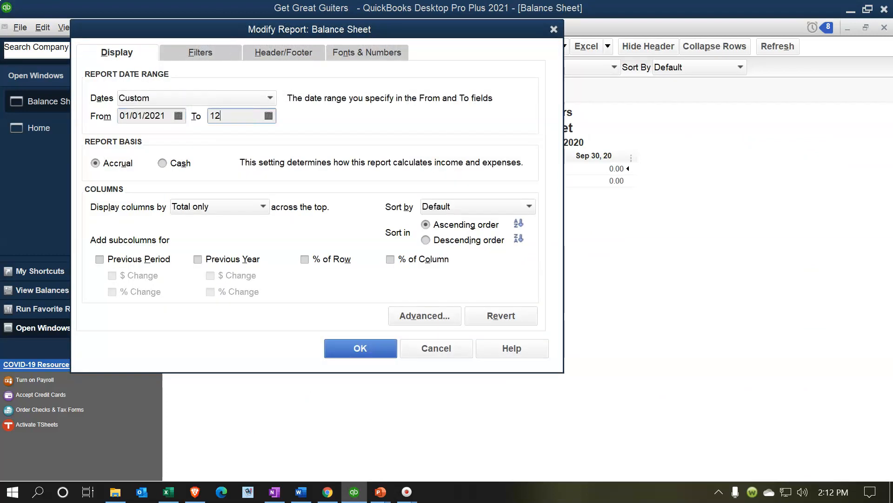
pyautogui.press('Tab')
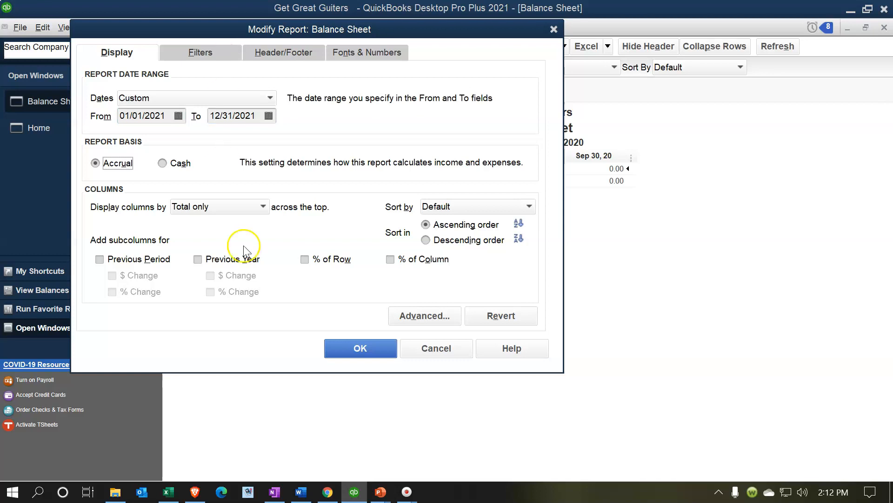
pyautogui.click(366, 346)
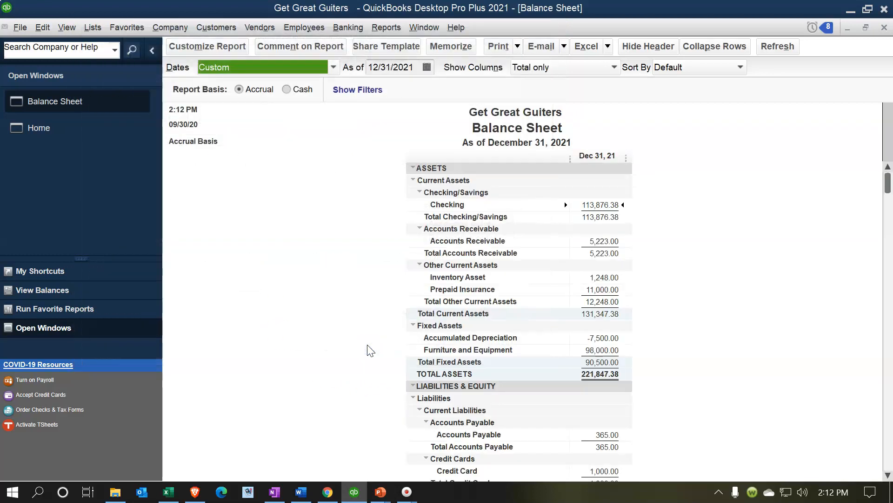
# Step: Drill into the Accounts Payable balance, check the Verizon bill in its transaction list, and return to the Balance Sheet
pyautogui.scroll(-2, 369, 350)
pyautogui.click(608, 362)
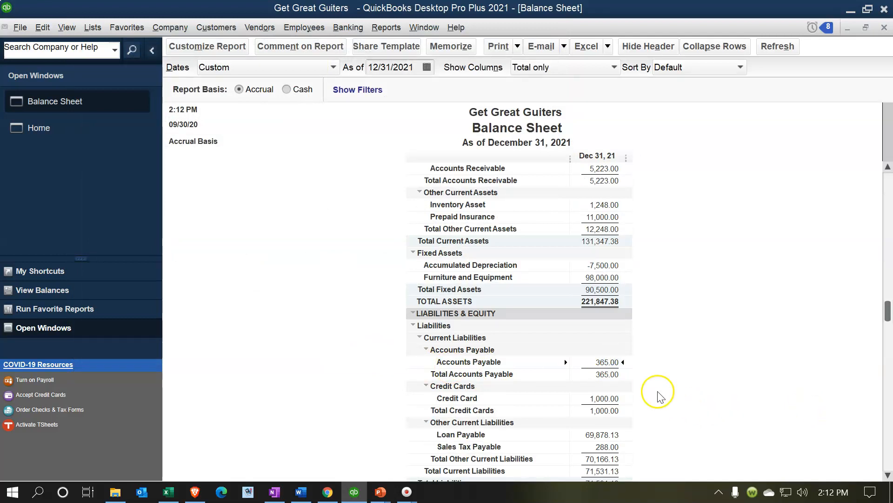
pyautogui.doubleClick(606, 364)
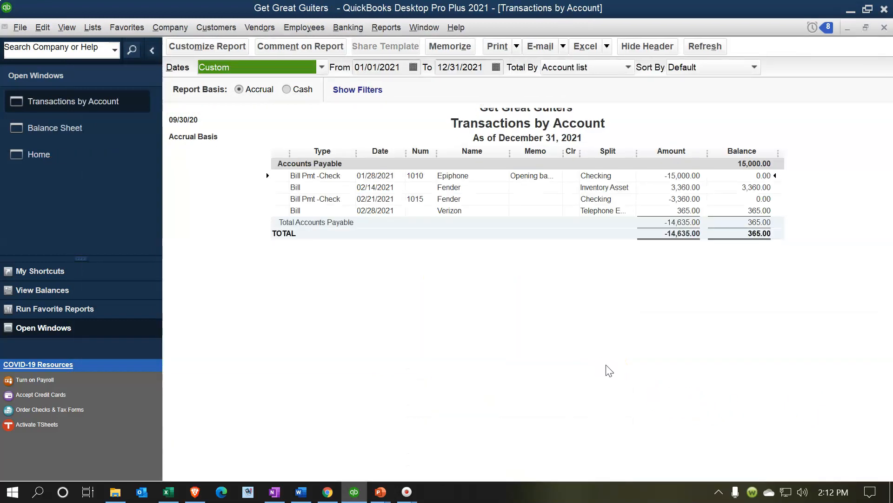
pyautogui.click(691, 216)
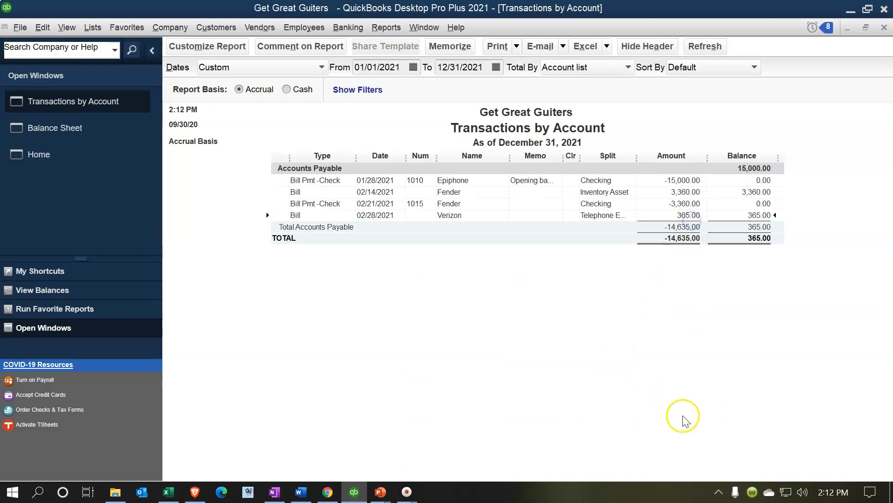
pyautogui.click(884, 27)
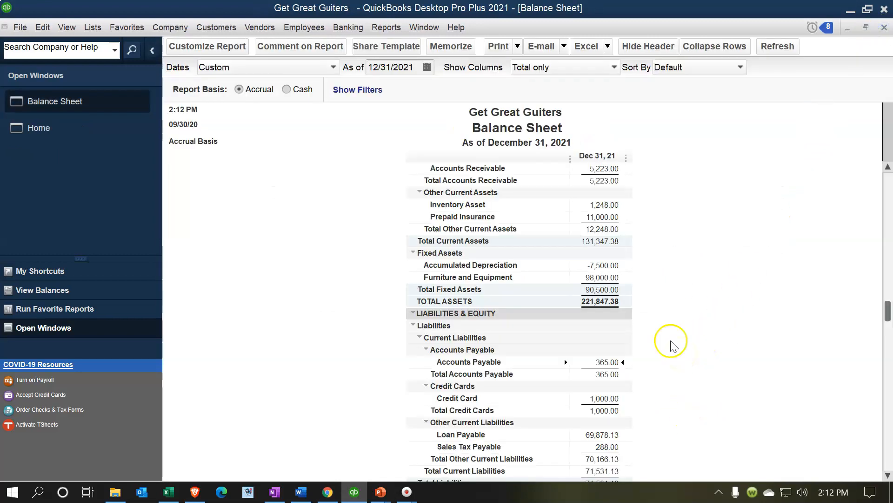
# Step: Open the Vendor Balance Detail report and check the Verizon bill entry
pyautogui.click(381, 36)
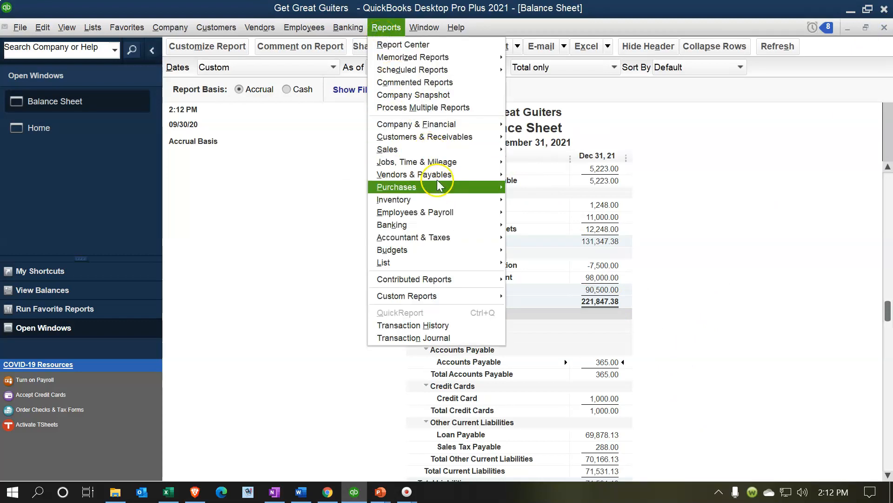
pyautogui.moveTo(440, 175)
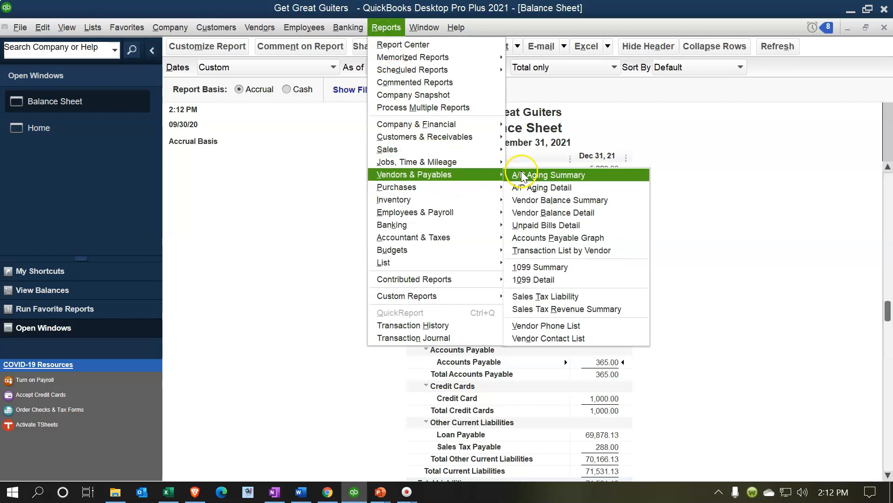
pyautogui.click(530, 213)
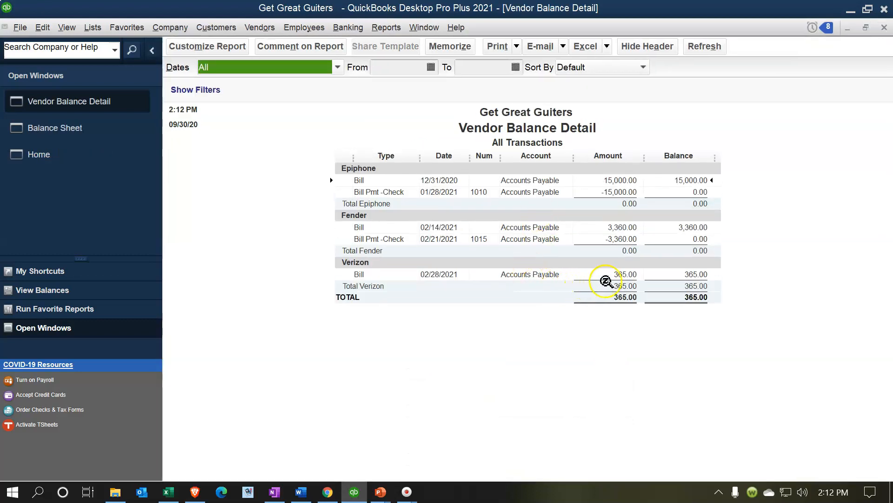
pyautogui.click(605, 277)
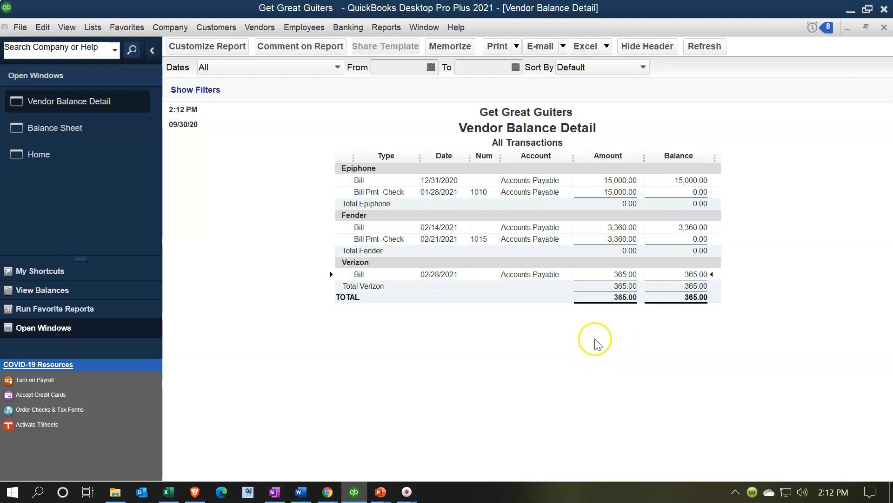
# Step: Open the standard Profit & Loss report
pyautogui.click(381, 28)
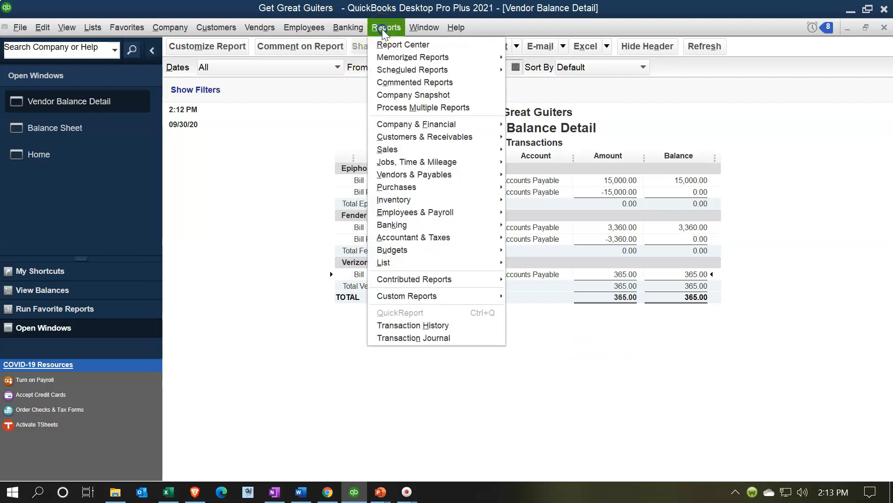
pyautogui.moveTo(432, 126)
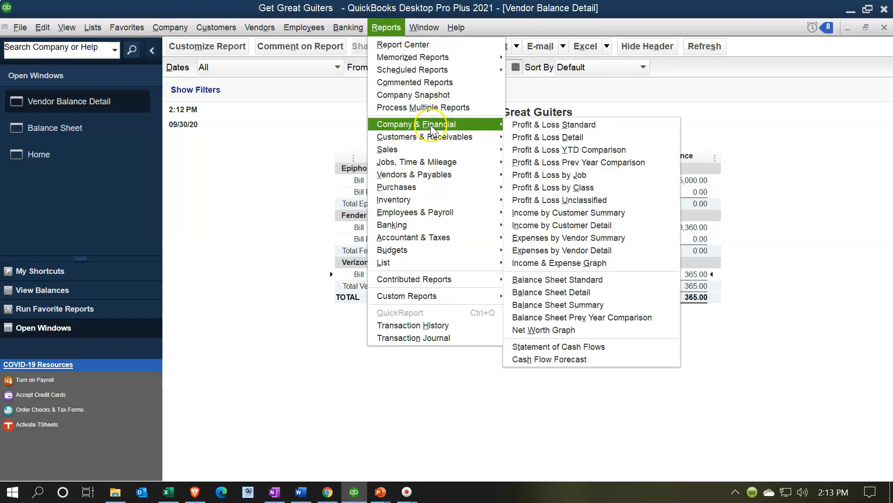
pyautogui.click(533, 123)
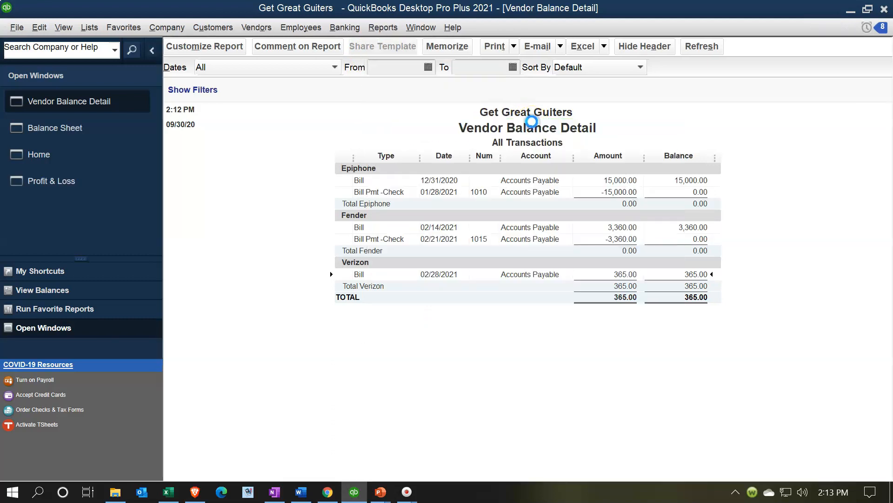
# Step: Set the Profit & Loss report's date range from 01/01/2021 to 12/31/2021
pyautogui.write('01012021')
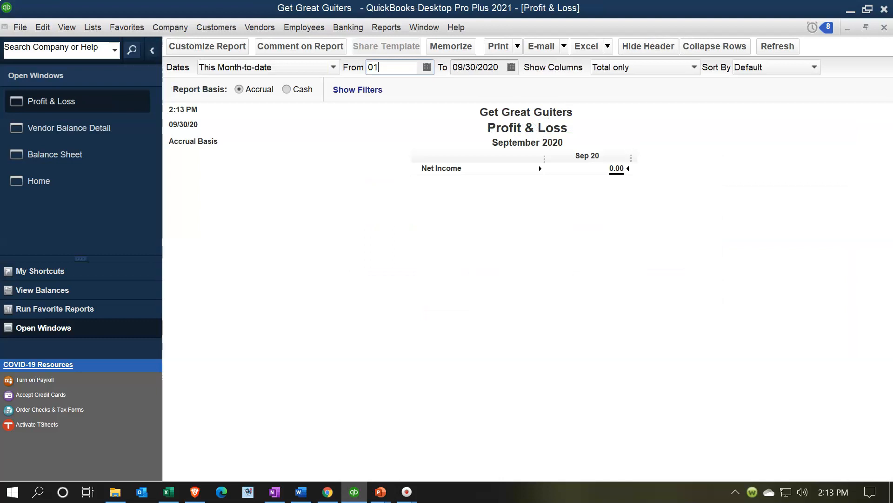
pyautogui.press('Tab')
pyautogui.write('12/31/2021')
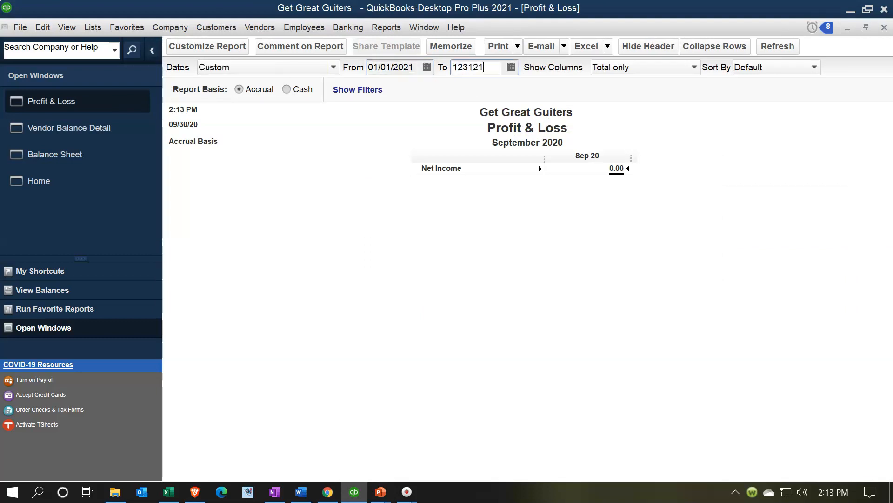
pyautogui.press('Tab')
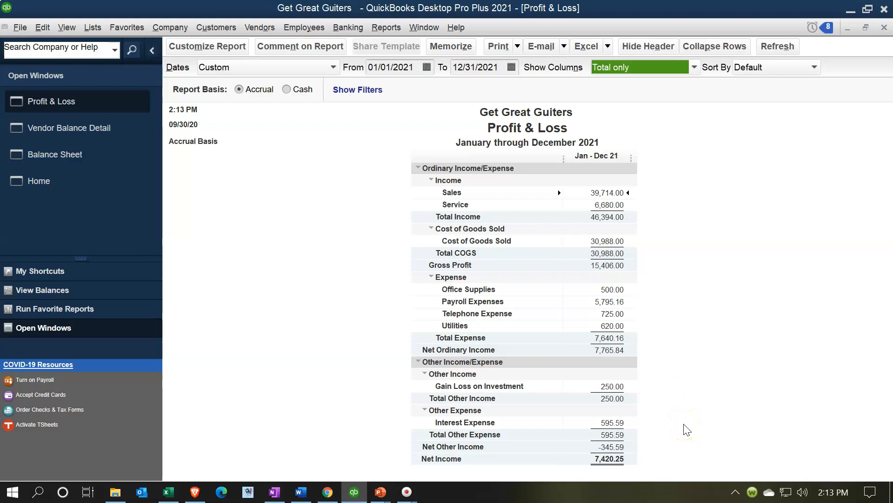
# Step: Drill into Telephone Expense, check the Verizon bill in its transaction detail, and return to the Profit & Loss report
pyautogui.click(621, 313)
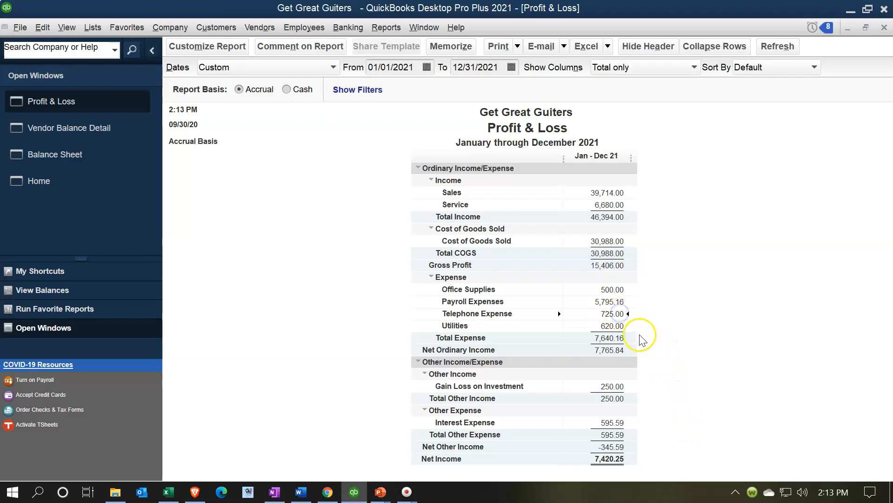
pyautogui.doubleClick(619, 313)
pyautogui.click(678, 179)
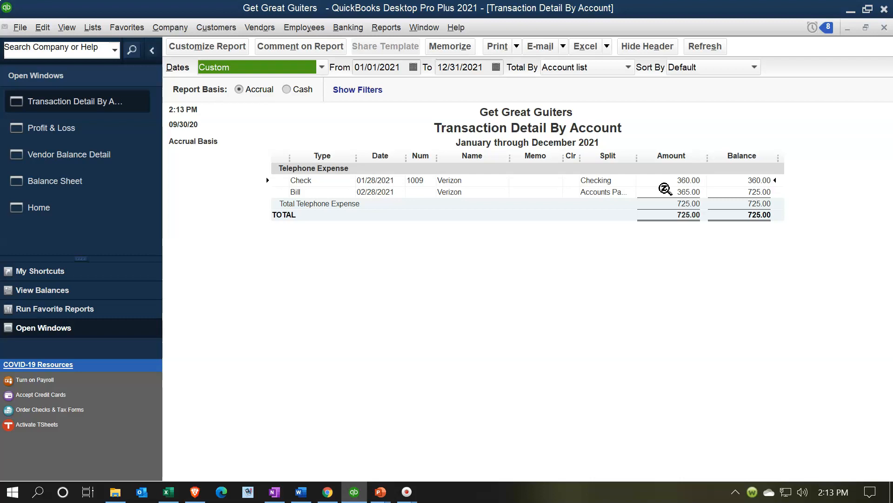
pyautogui.doubleClick(673, 195)
pyautogui.click(884, 28)
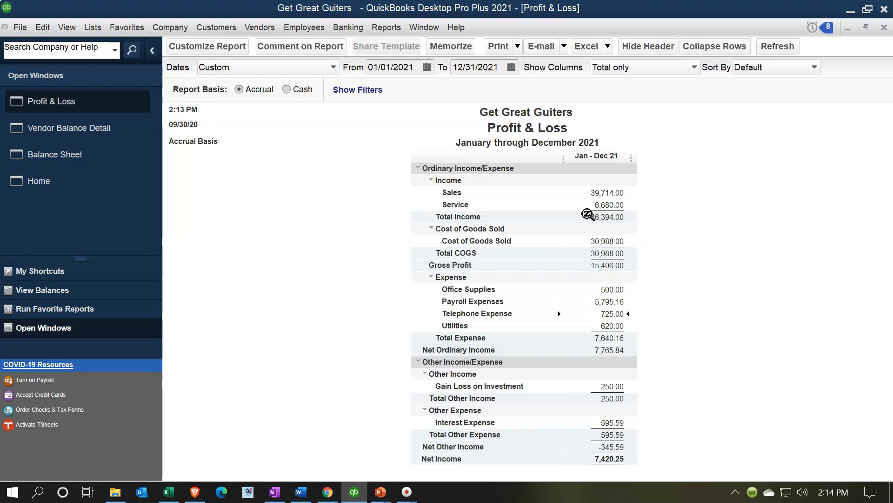
# Step: Start a new bill from the Home page for the vendor Spectrum, quick-adding it to the vendor list
pyautogui.click(90, 189)
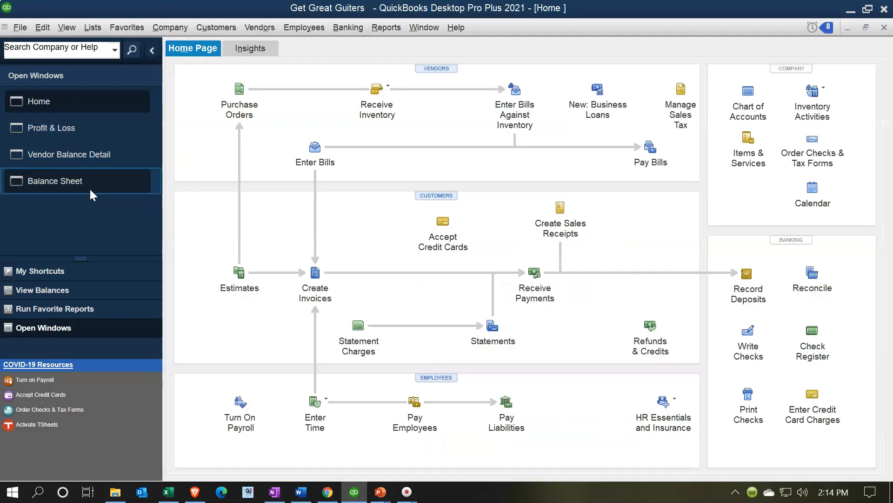
pyautogui.click(313, 148)
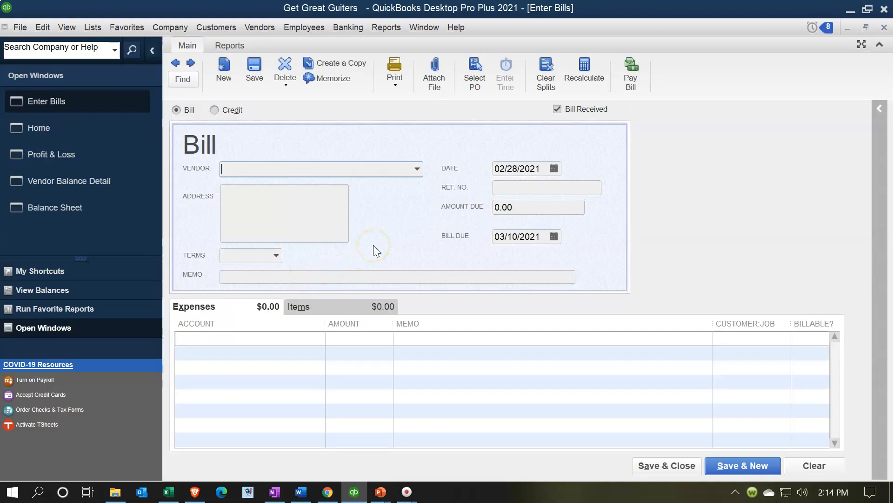
pyautogui.write('Spectrum')
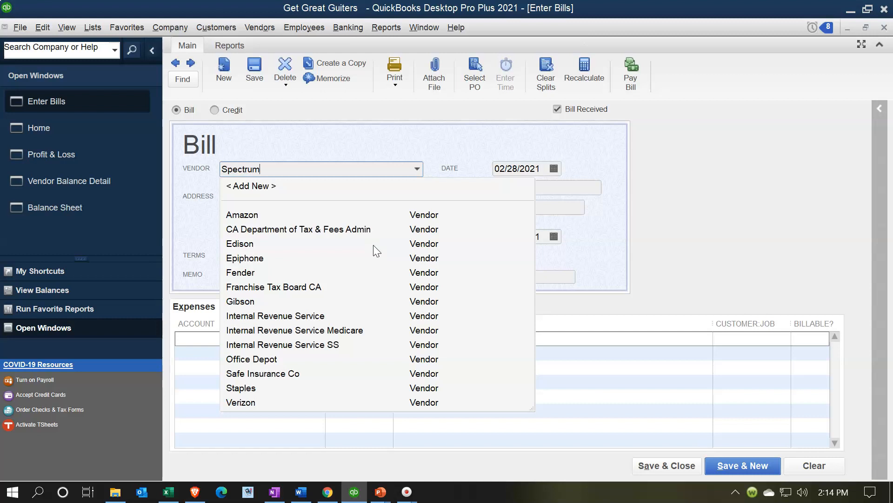
pyautogui.press('Tab')
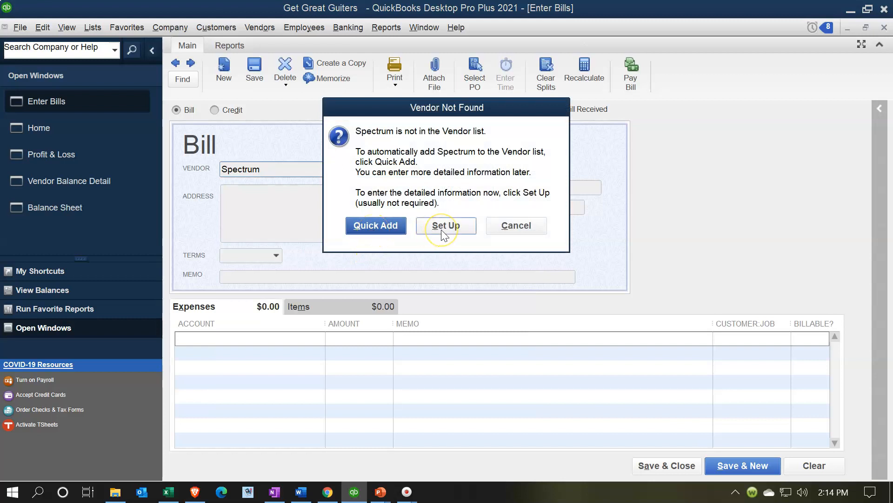
pyautogui.click(376, 226)
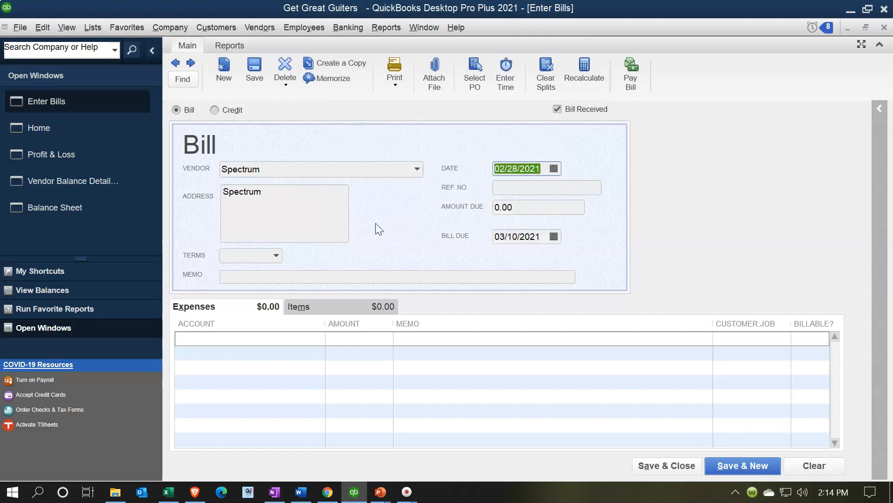
# Step: Enter 180.00 as the amount due on the Spectrum bill, keeping its existing dates
pyautogui.press('Tab')
pyautogui.press('Tab')
pyautogui.write('180')
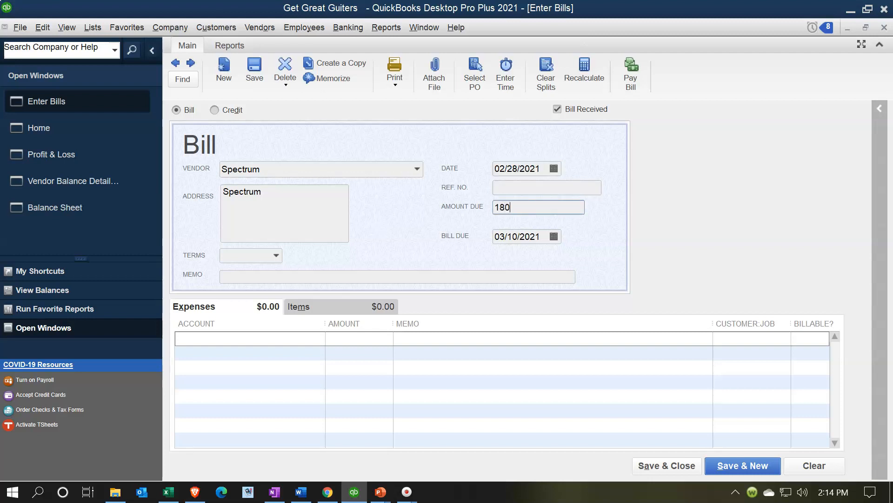
pyautogui.press('Tab')
pyautogui.press('Tab')
pyautogui.press('Tab')
pyautogui.press('Tab')
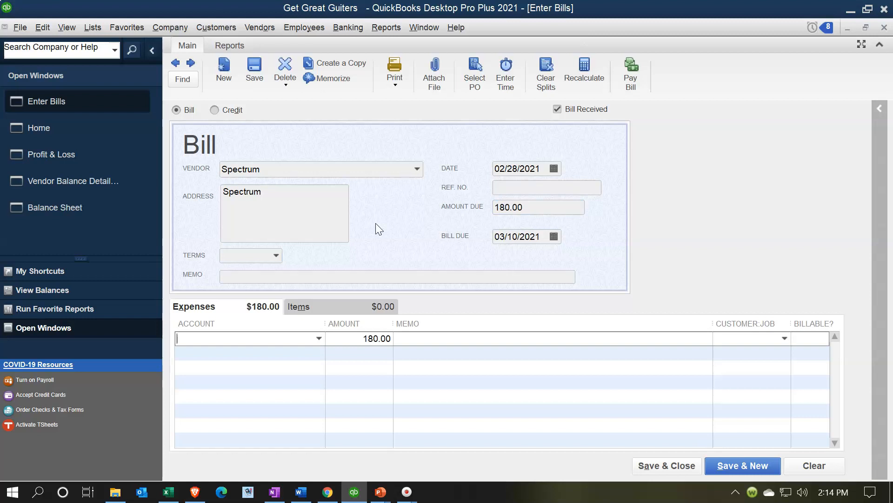
# Step: Assign the bill's expense line to the Computer and Internet Expenses account
pyautogui.click(319, 338)
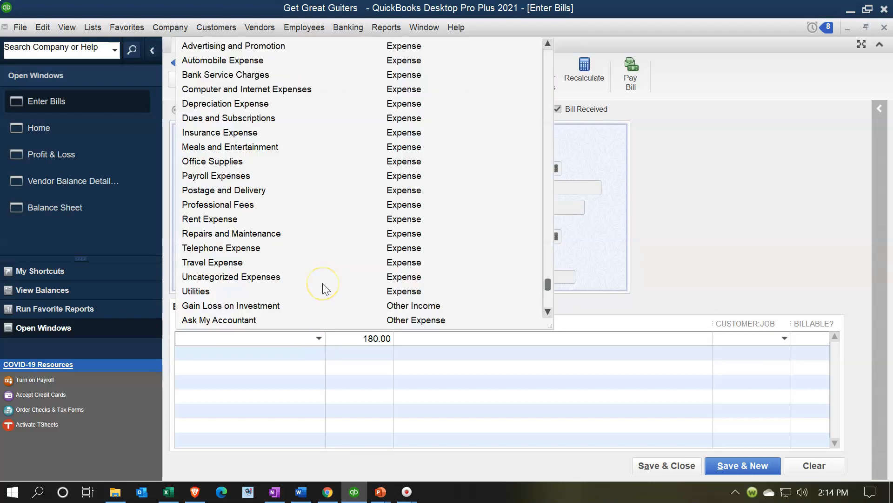
pyautogui.scroll(-2, 322, 283)
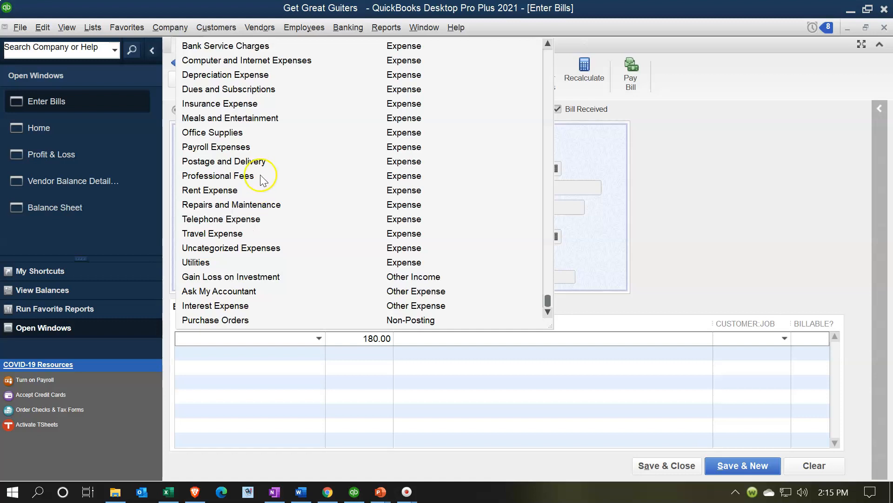
pyautogui.click(276, 65)
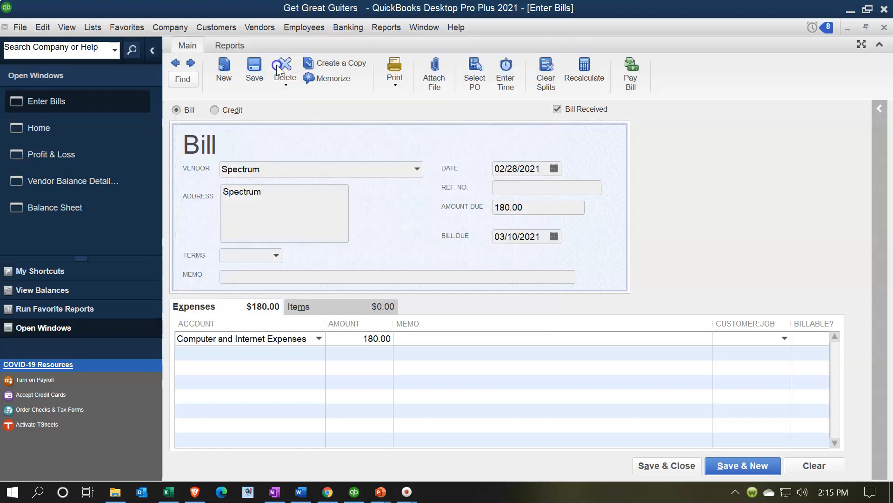
pyautogui.click(254, 357)
# Step: Open the Computer and Internet Expenses account for editing from the Chart of Accounts
pyautogui.click(93, 29)
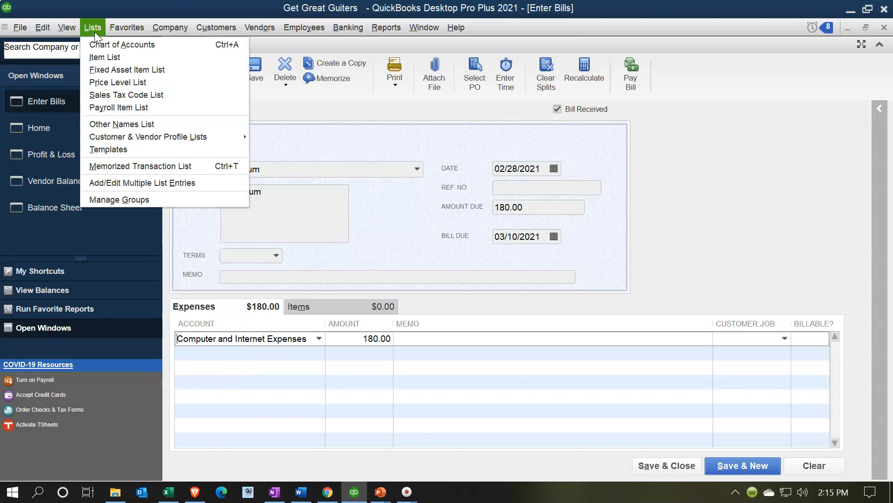
pyautogui.click(97, 42)
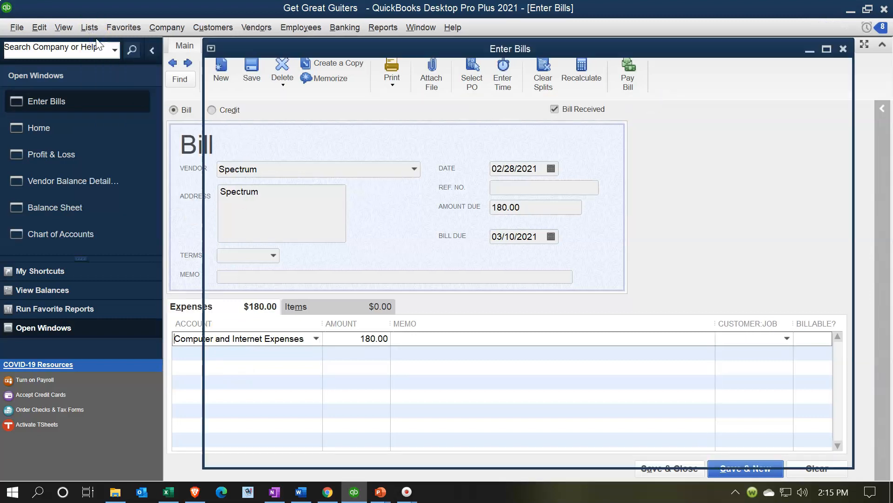
pyautogui.scroll(-2, 439, 302)
pyautogui.scroll(-4, 440, 300)
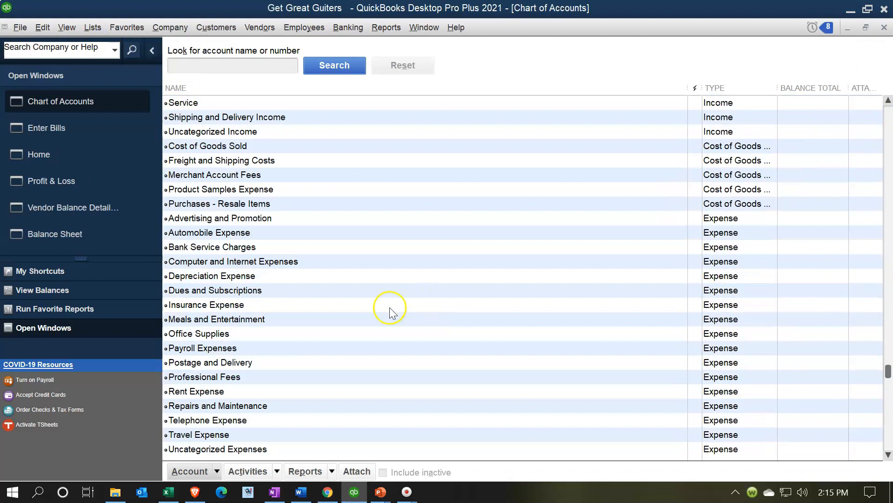
pyautogui.scroll(-2, 376, 333)
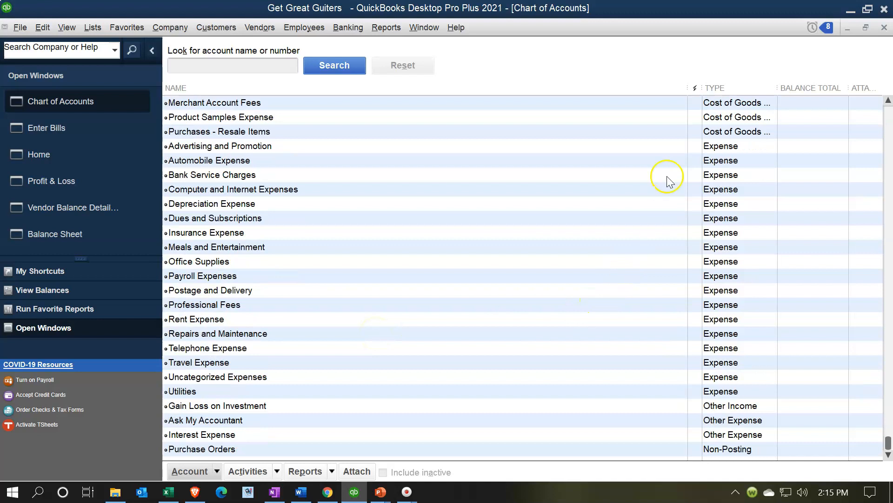
pyautogui.click(276, 191)
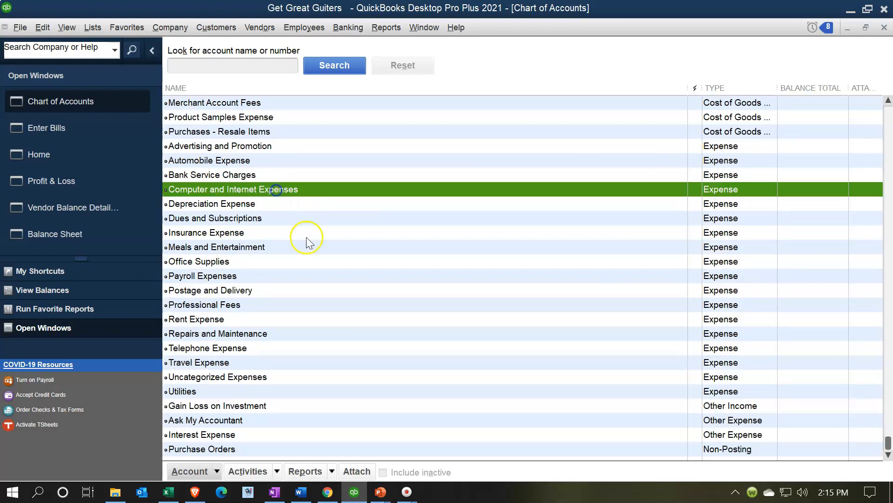
pyautogui.rightClick(304, 190)
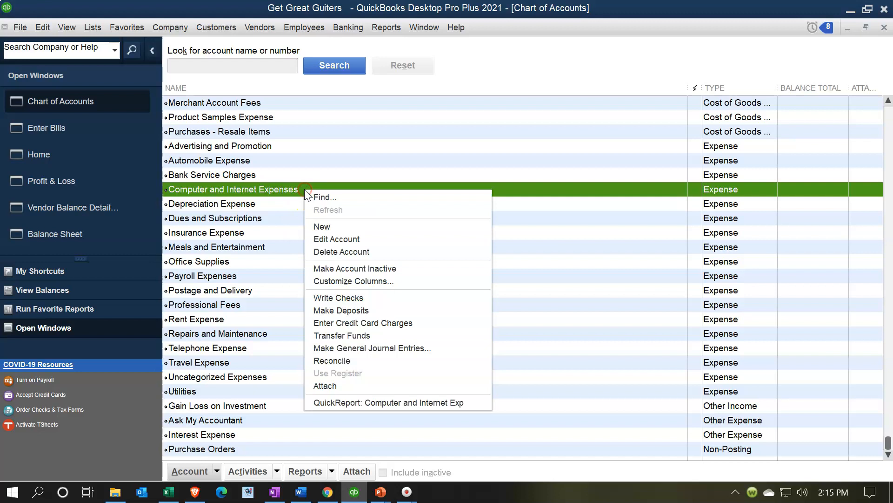
pyautogui.click(316, 239)
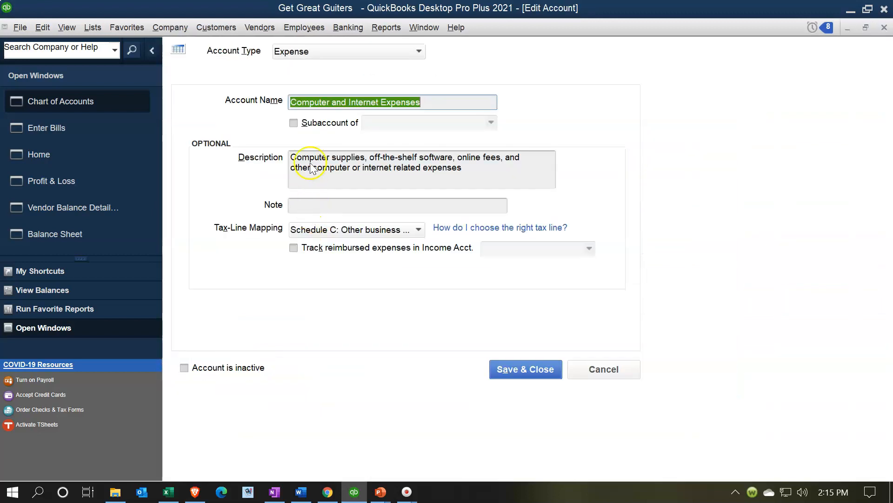
# Step: Rename the account to Internet Expenses by removing the leading words from its name
pyautogui.click(359, 104)
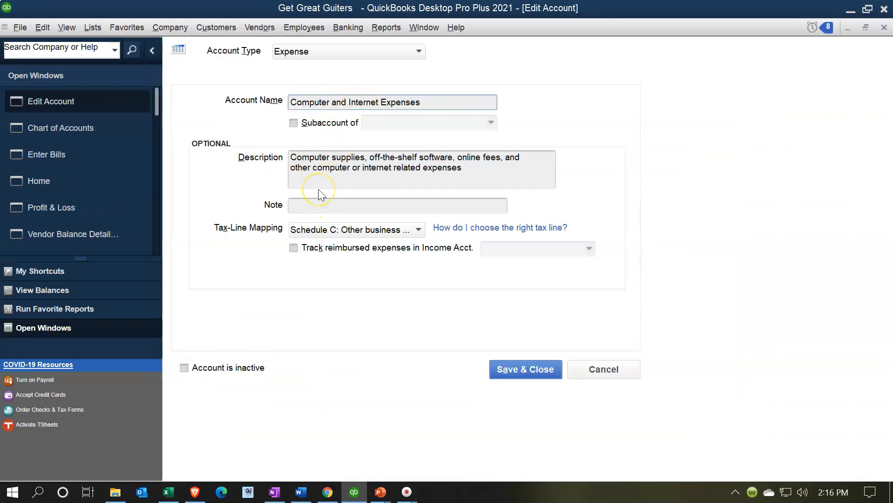
pyautogui.press('BackSpace')
pyautogui.press('BackSpace')
pyautogui.press('BackSpace')
pyautogui.press('BackSpace')
pyautogui.press('BackSpace')
pyautogui.press('BackSpace')
pyautogui.press('BackSpace')
pyautogui.press('BackSpace')
pyautogui.press('BackSpace')
pyautogui.press('BackSpace')
pyautogui.press('BackSpace')
pyautogui.press('BackSpace')
pyautogui.press('BackSpace')
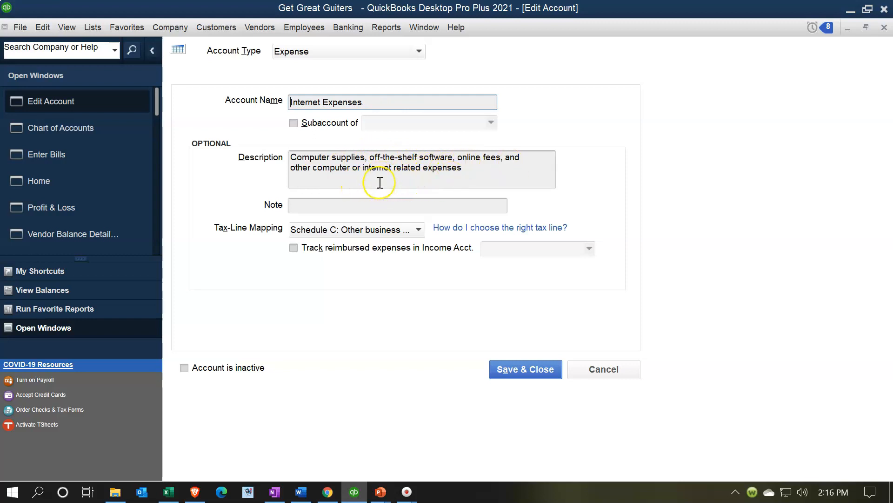
# Step: Clear the account's entire description and save the account
pyautogui.click(470, 172)
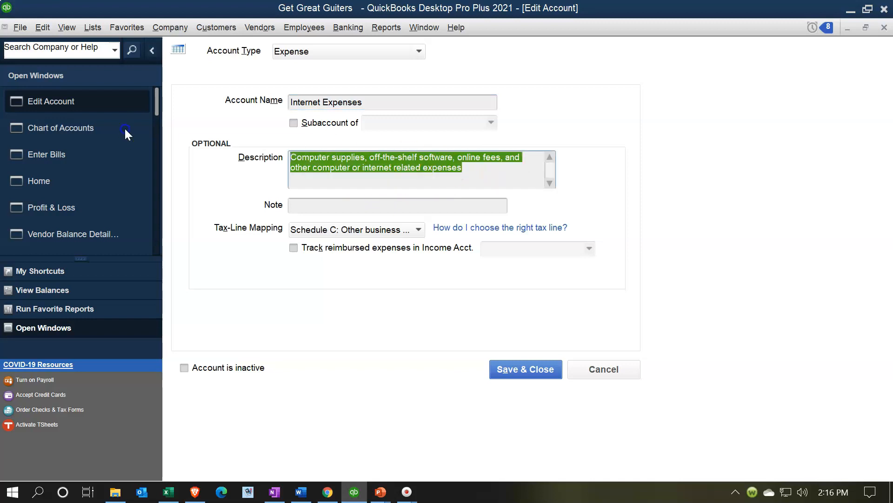
pyautogui.press('End')
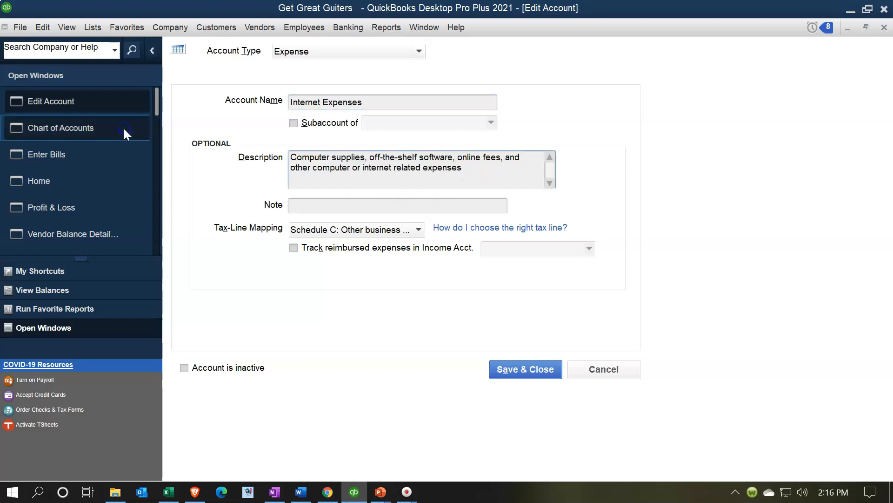
pyautogui.moveTo(463, 169); pyautogui.dragTo(283, 155)
pyautogui.press('BackSpace')
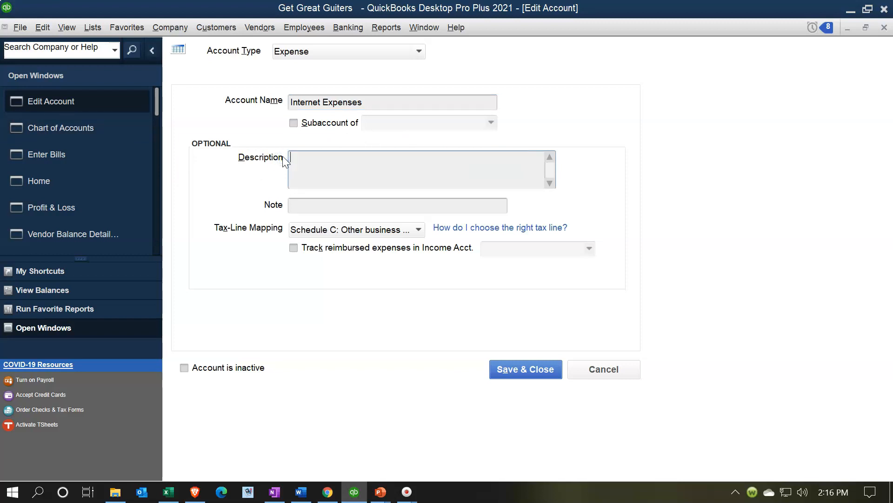
pyautogui.click(502, 382)
pyautogui.click(508, 356)
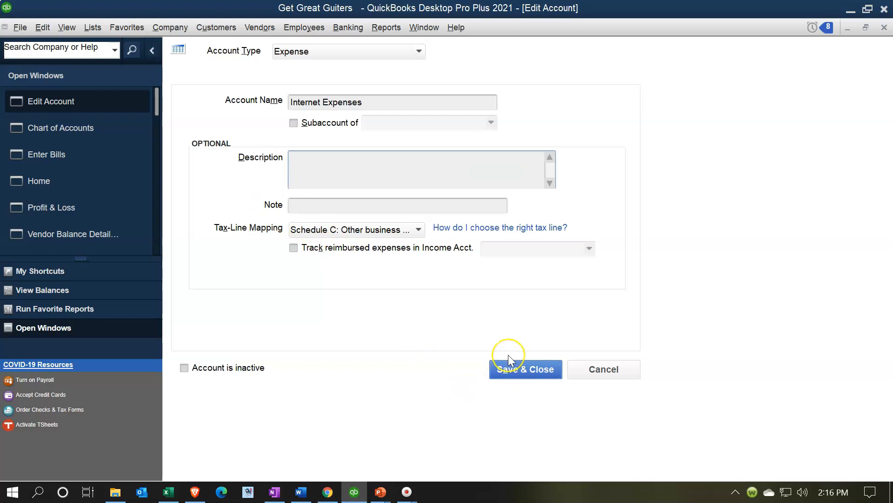
pyautogui.click(523, 377)
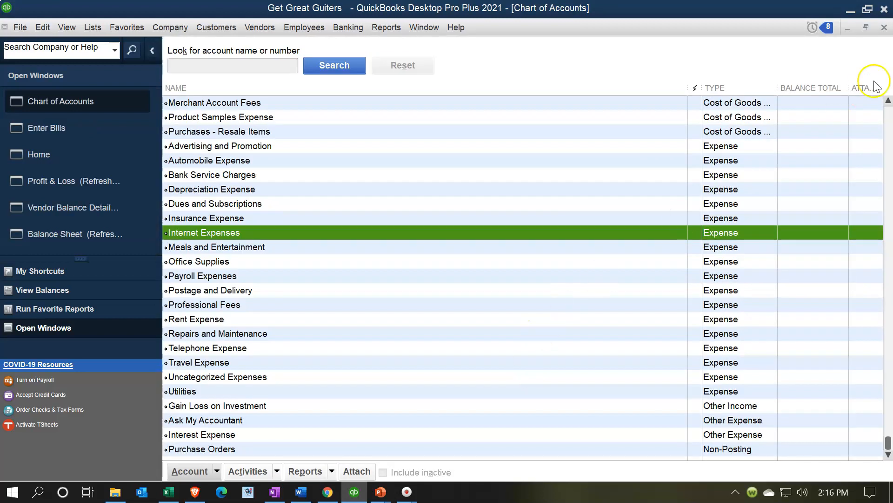
# Step: Return from the Chart of Accounts to the Spectrum bill, then save and close it
pyautogui.click(884, 28)
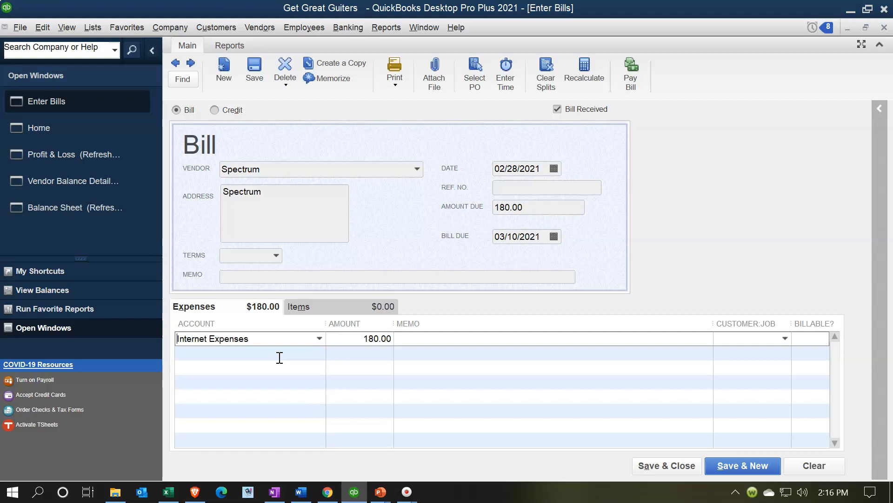
pyautogui.press('Tab')
pyautogui.press('Tab')
pyautogui.click(660, 468)
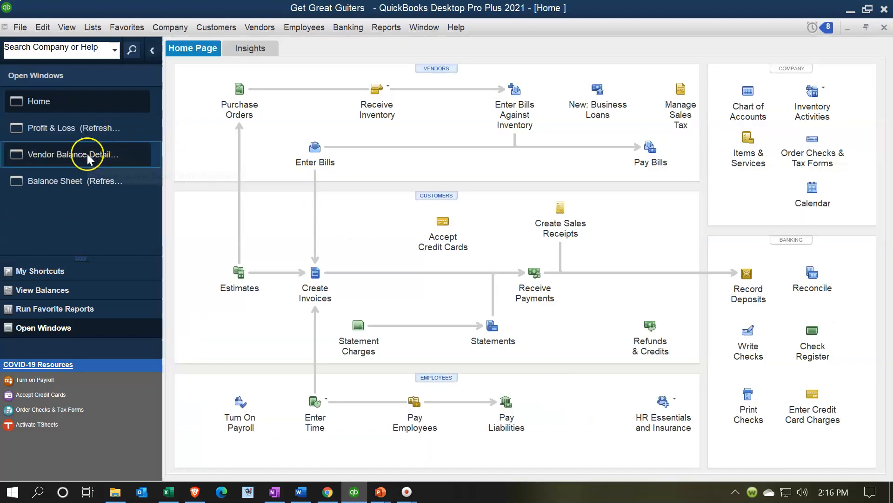
# Step: Drill from the Balance Sheet's Accounts Payable balance into its transactions and open the Spectrum bill
pyautogui.click(63, 187)
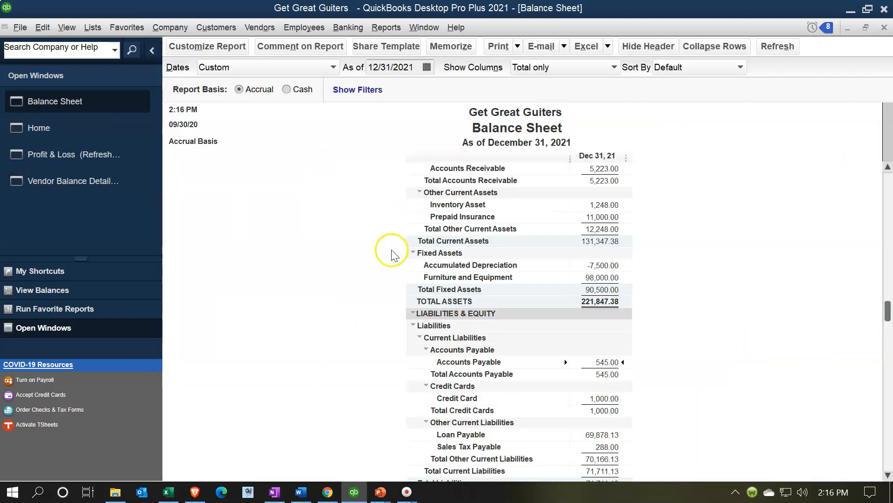
pyautogui.doubleClick(598, 367)
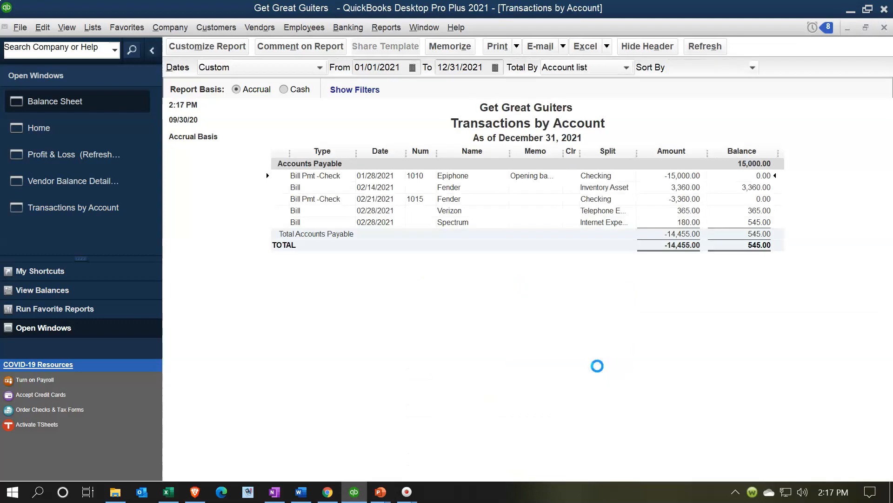
pyautogui.click(698, 226)
pyautogui.doubleClick(698, 227)
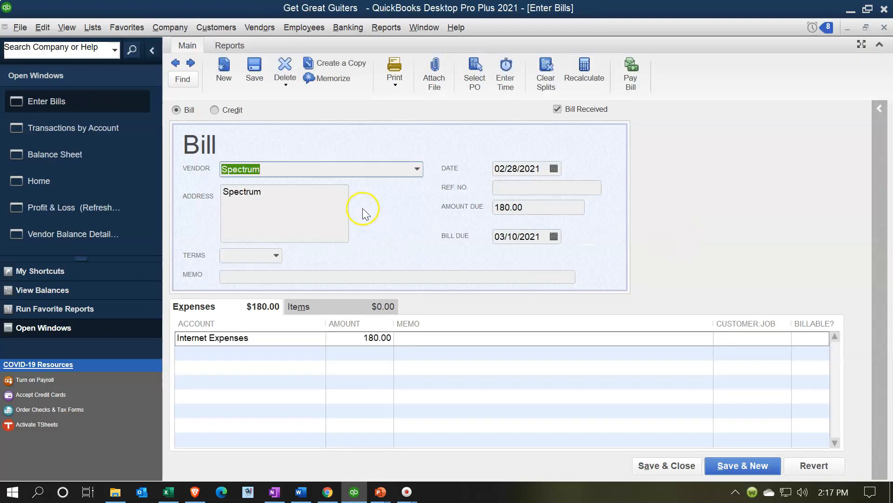
# Step: Close the Spectrum bill and the account transactions report, then review Vendor Balance Detail and Internet Expenses in Profit & Loss
pyautogui.click(885, 28)
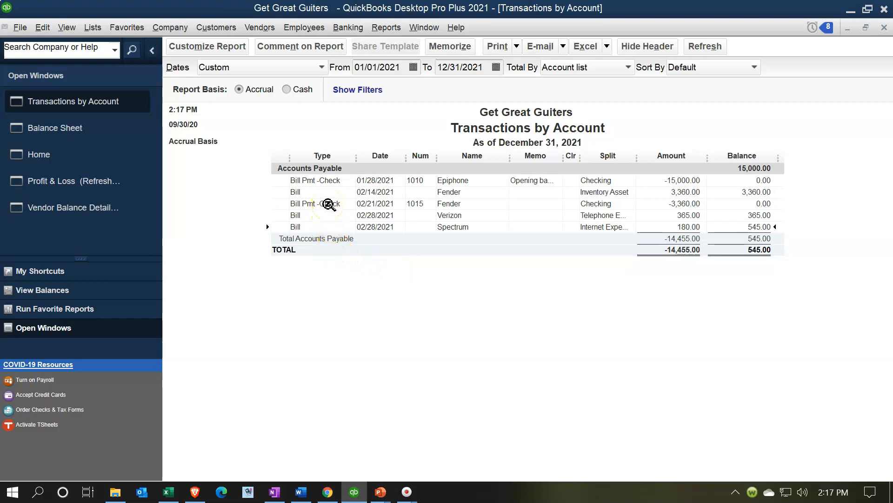
pyautogui.click(886, 28)
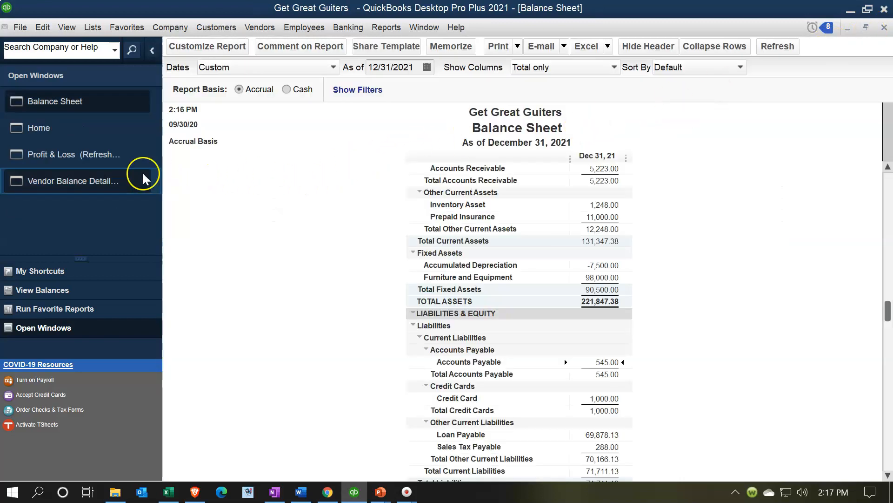
pyautogui.click(102, 184)
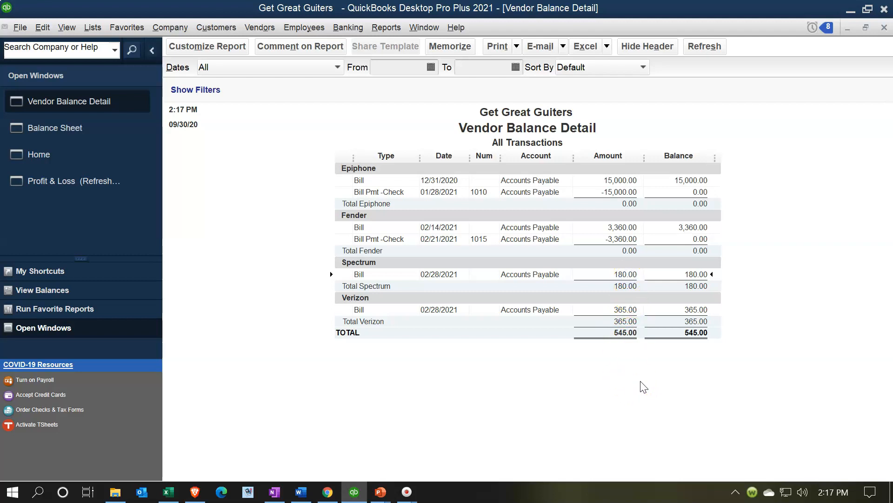
pyautogui.click(72, 182)
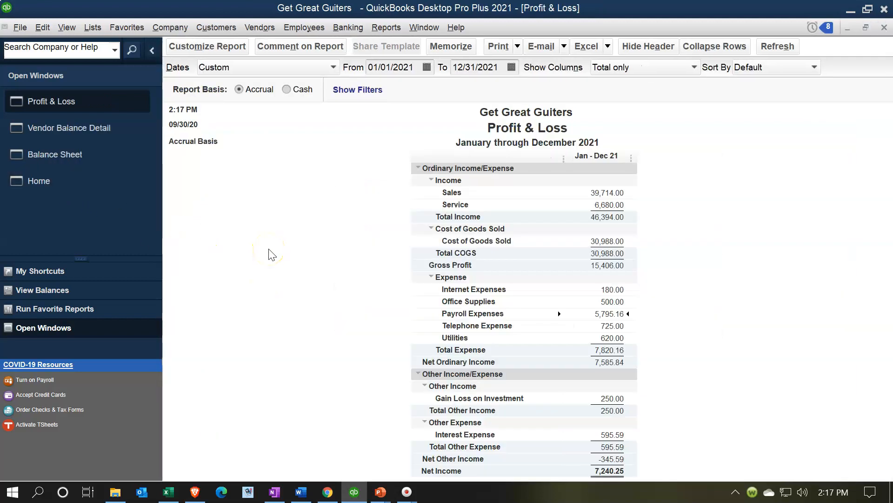
pyautogui.click(590, 289)
# Step: Open the Vendor Center from Home and list its bill transactions filtered to Open Bills
pyautogui.click(49, 177)
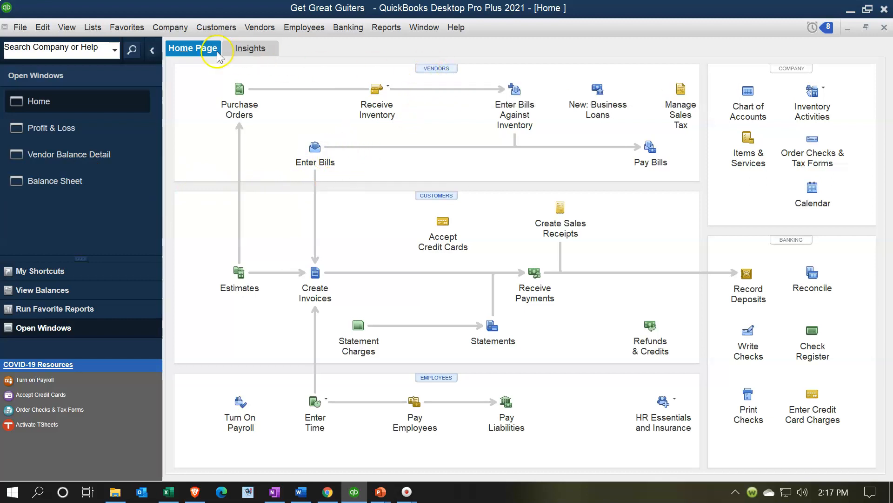
pyautogui.click(265, 28)
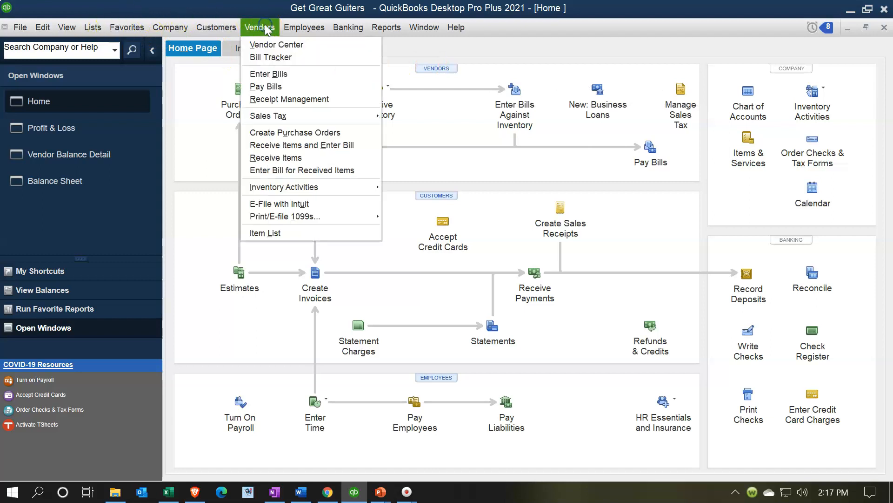
pyautogui.click(291, 44)
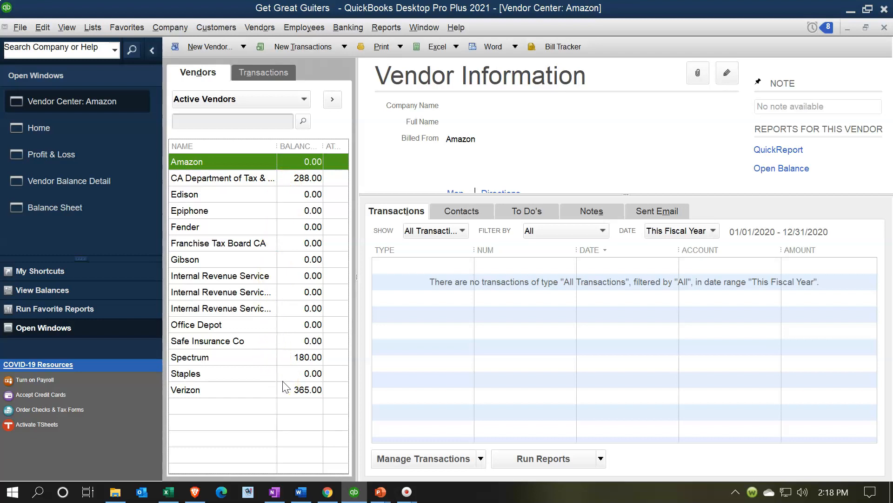
pyautogui.click(252, 66)
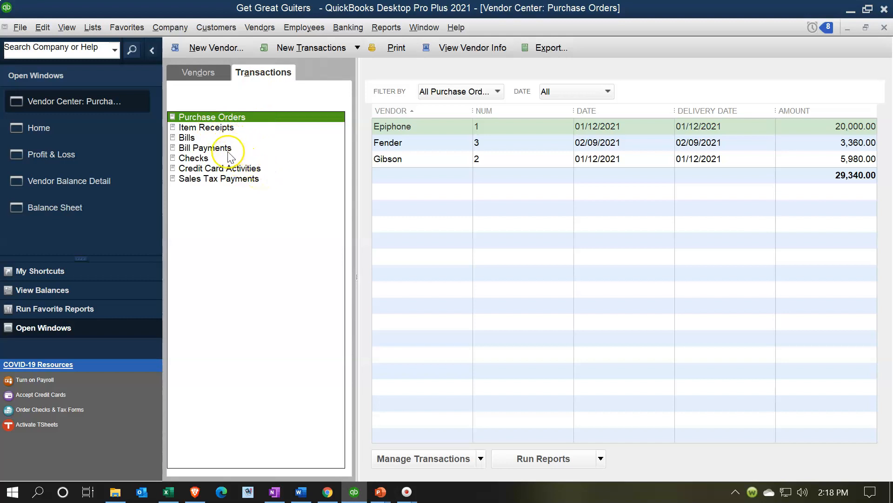
pyautogui.click(192, 138)
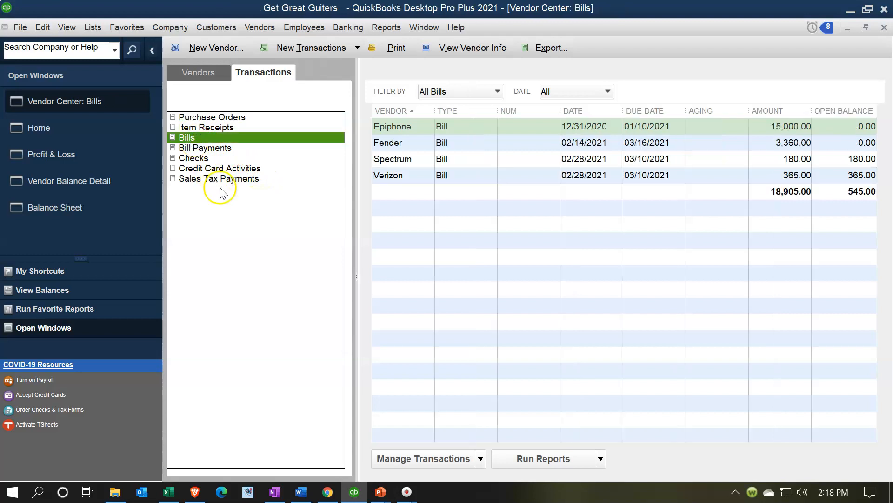
pyautogui.click(497, 92)
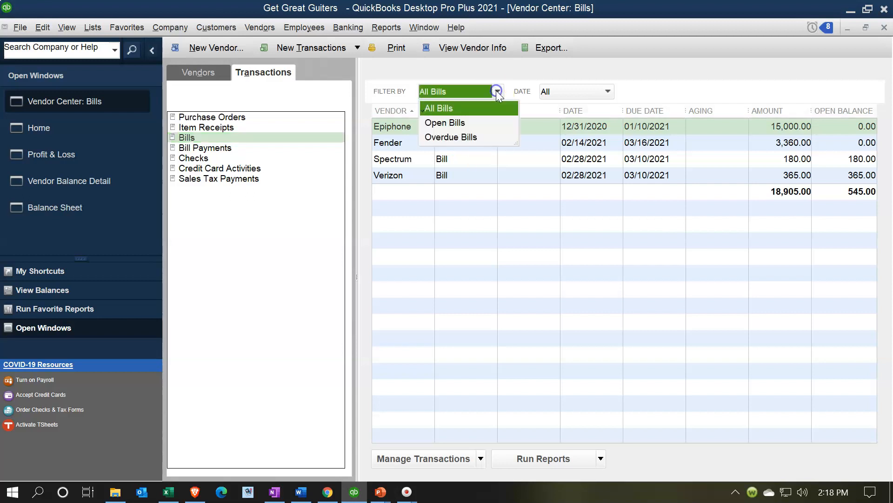
pyautogui.click(449, 123)
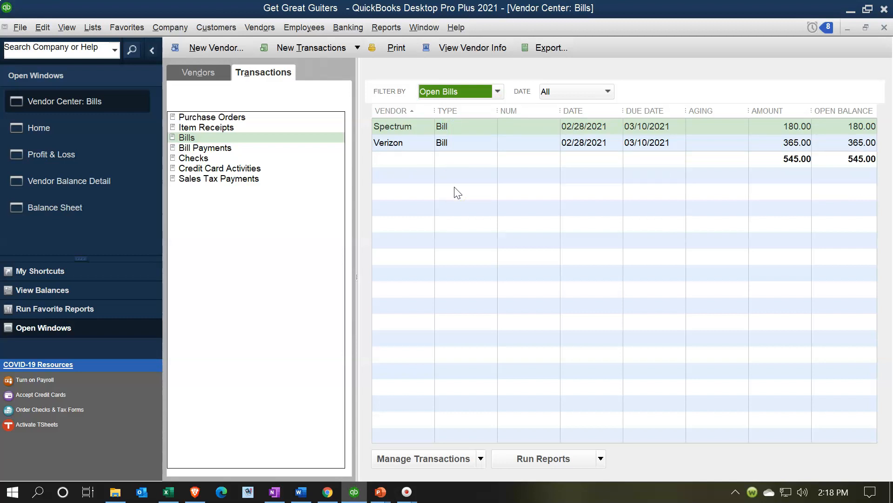
# Step: Open the Spectrum bill, view its Pay Bills window, and close both without paying the bill
pyautogui.doubleClick(468, 128)
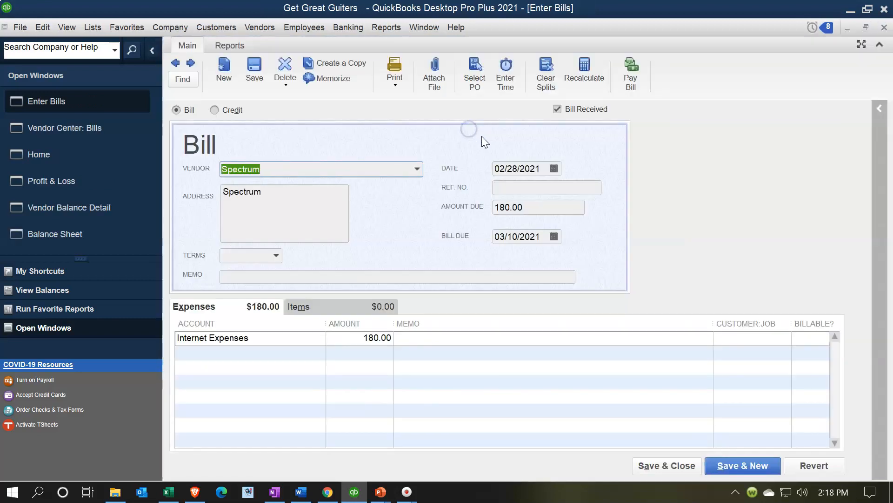
pyautogui.click(638, 77)
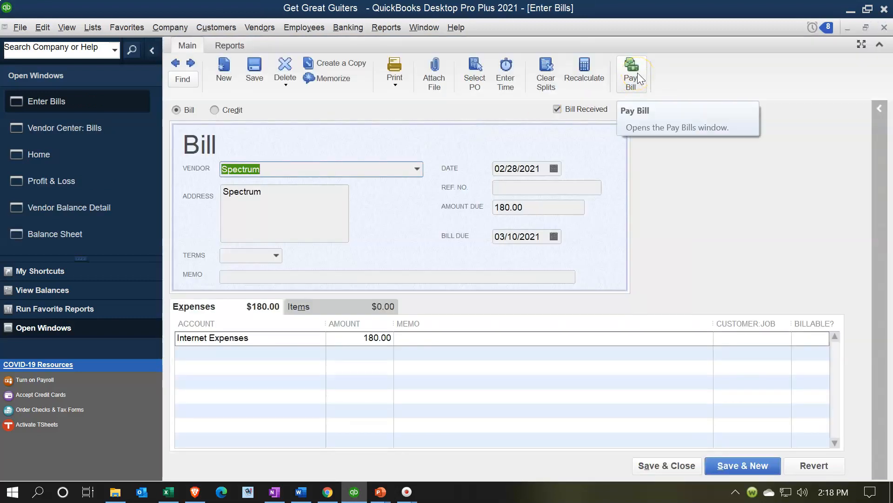
pyautogui.click(638, 75)
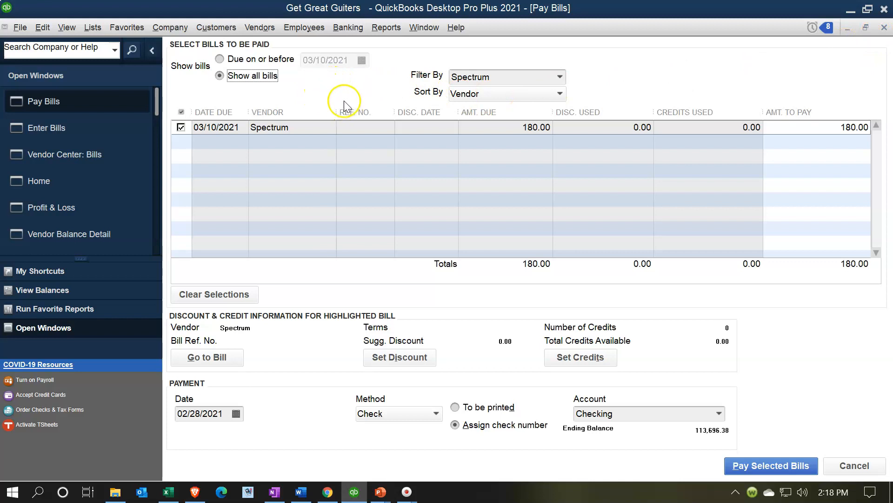
pyautogui.click(884, 27)
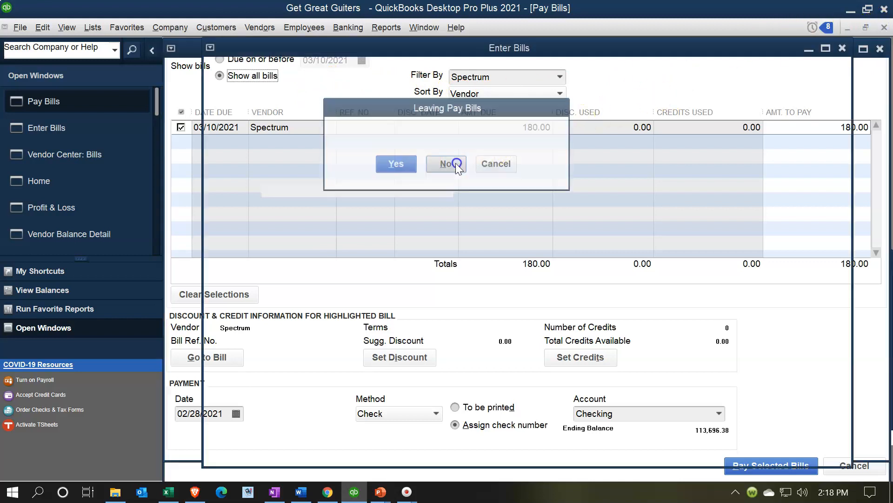
pyautogui.click(446, 163)
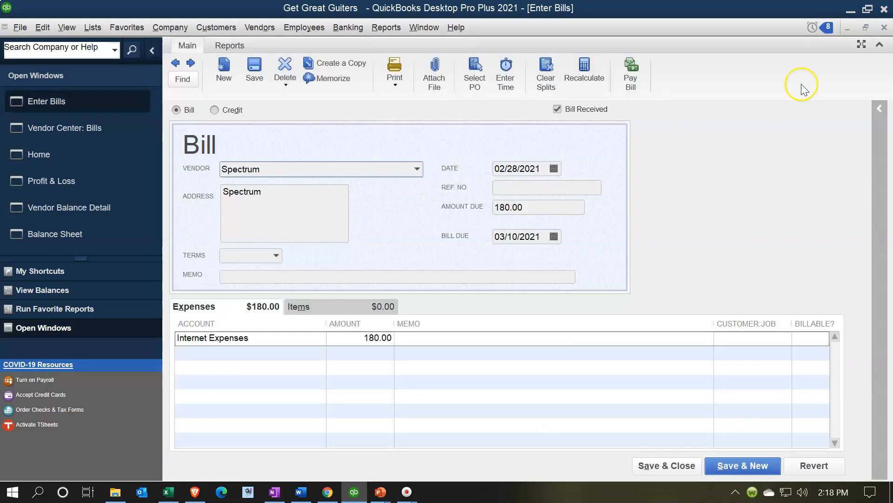
pyautogui.click(884, 27)
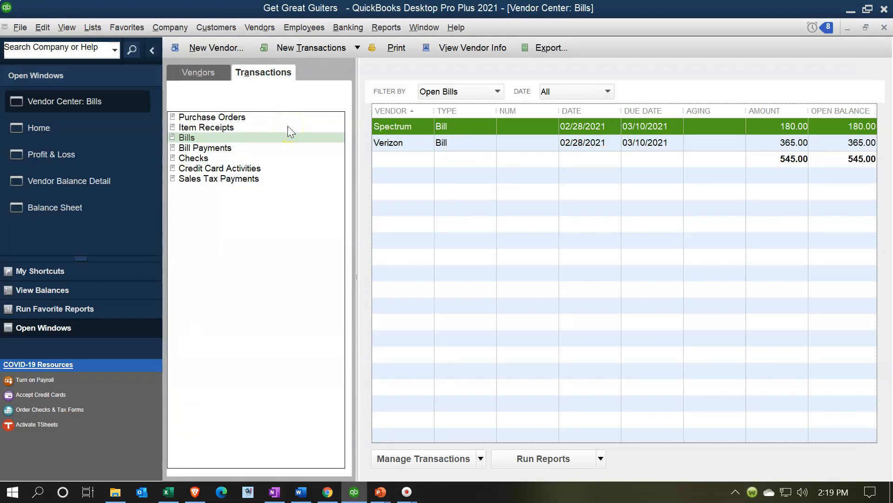
# Step: Return to Home, view all unpaid bills in Pay Bills, and close the window without paying any
pyautogui.click(54, 130)
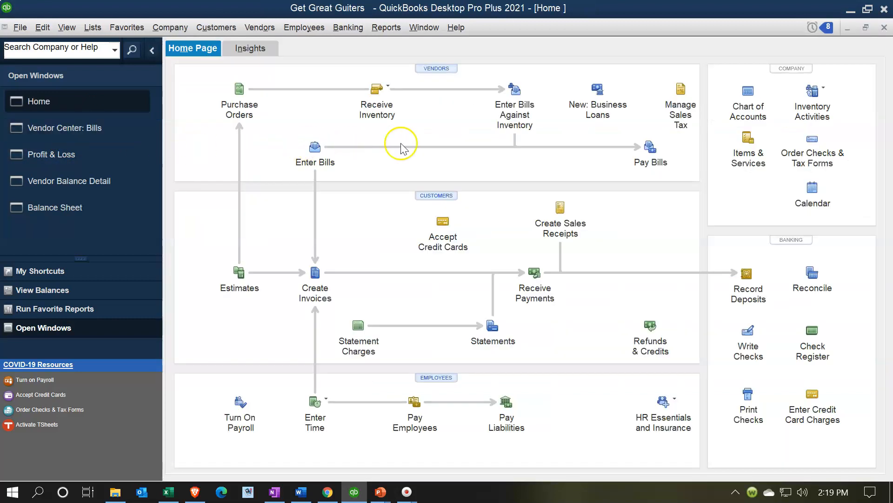
pyautogui.click(651, 155)
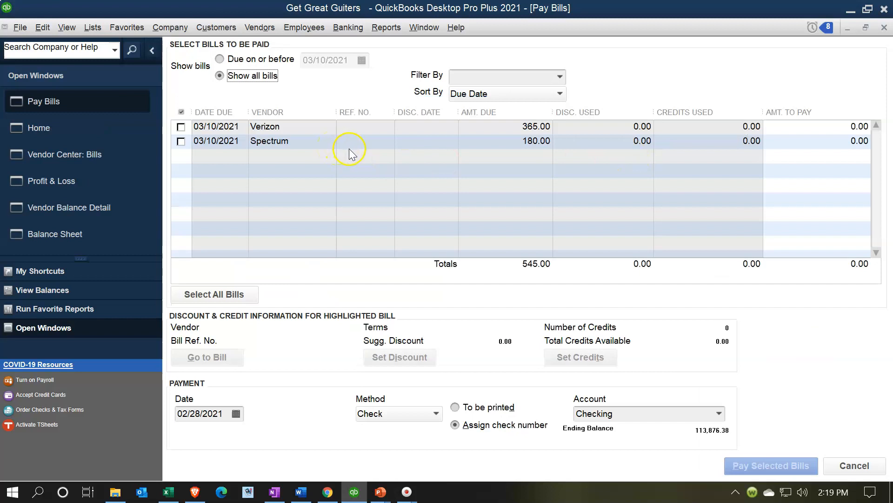
pyautogui.click(884, 27)
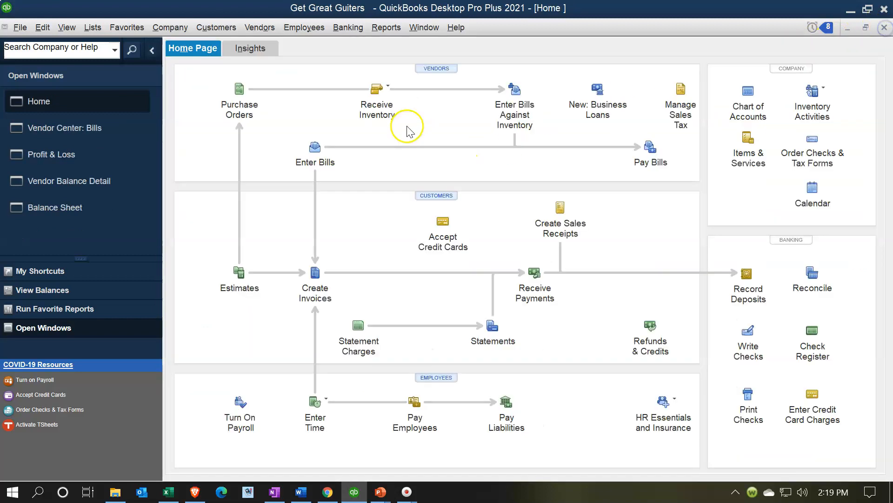
# Step: Start a new bill for vendor Edison dated 02/28/2021 with an amount due of 648.00
pyautogui.click(315, 160)
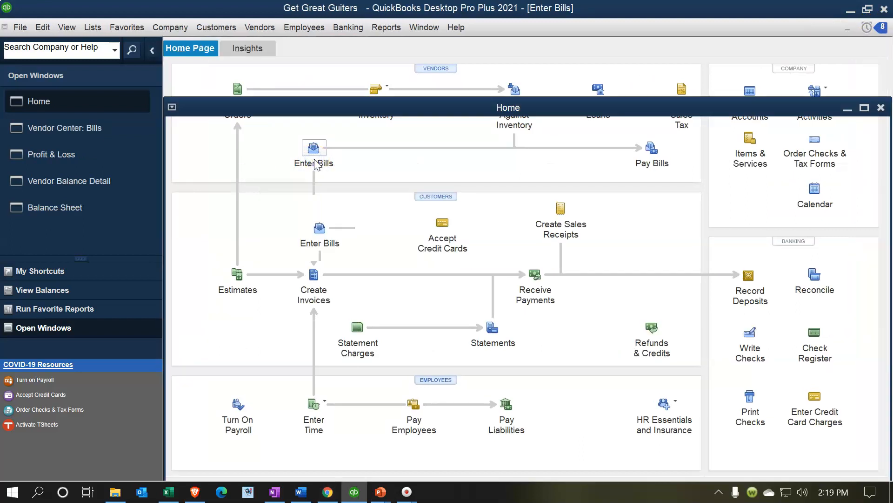
pyautogui.write('Edison')
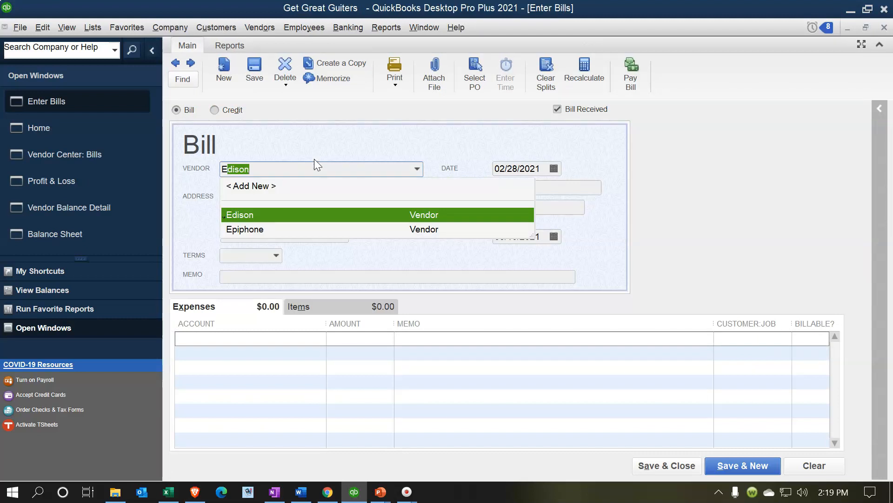
pyautogui.press('Tab')
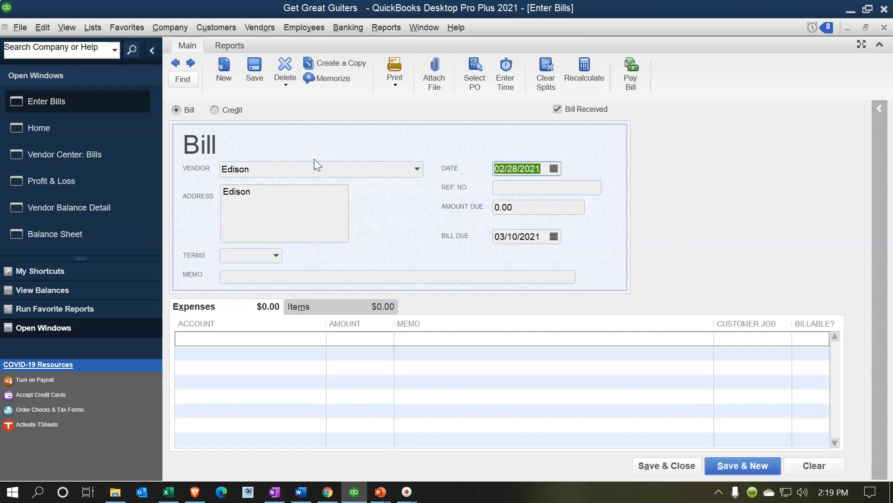
pyautogui.press('Tab')
pyautogui.press('Tab')
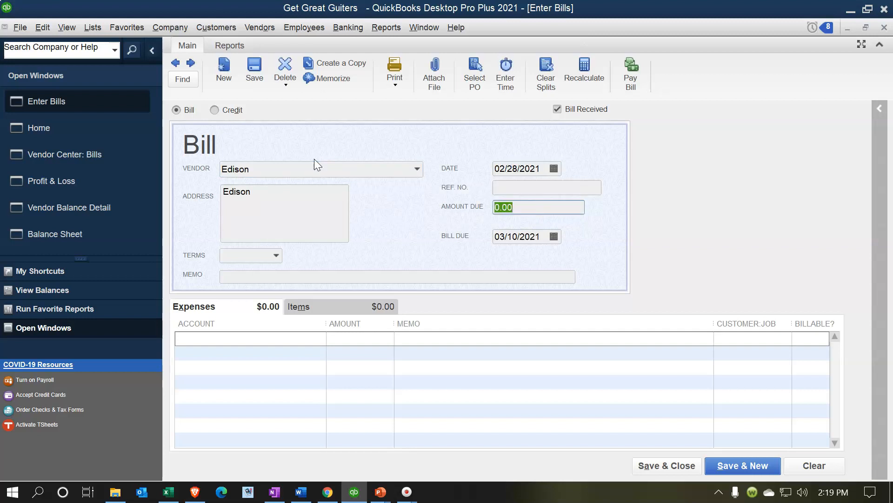
pyautogui.write('648')
pyautogui.press('Tab')
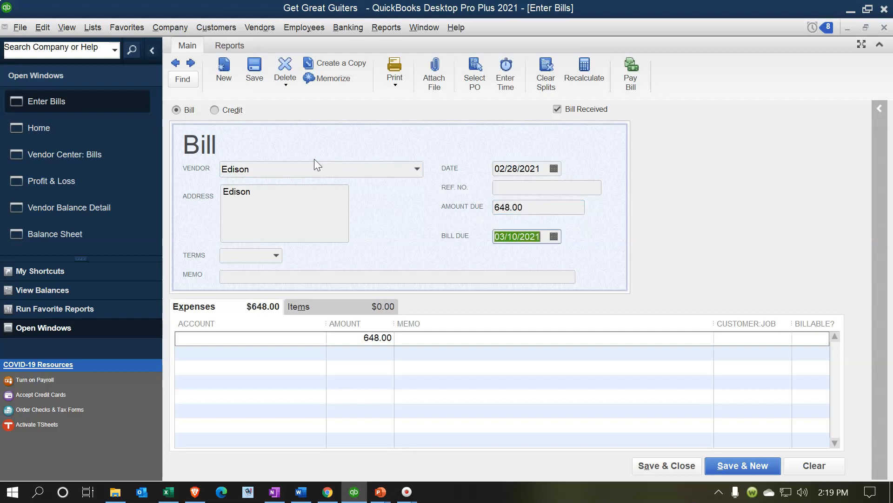
# Step: Assign the Edison bill's expense line to the Utilities account, then save and close the bill
pyautogui.press('Tab')
pyautogui.press('Tab')
pyautogui.press('Tab')
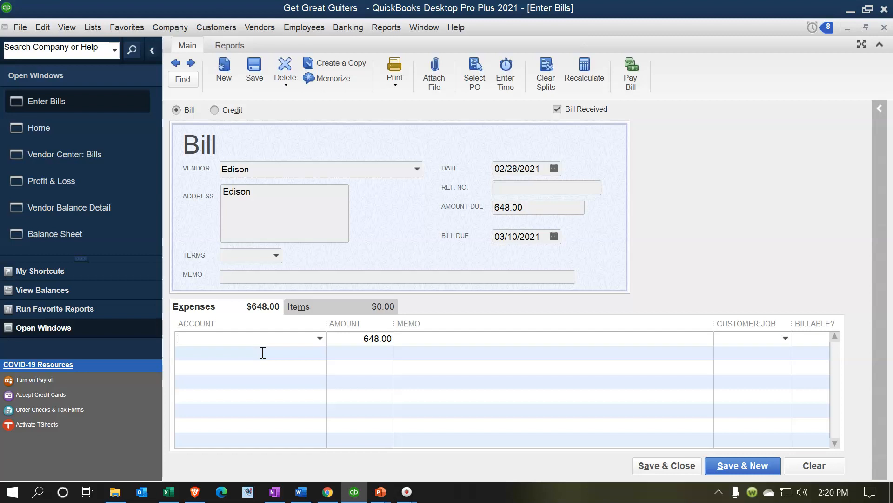
pyautogui.write('Utilities')
pyautogui.press('Tab')
pyautogui.press('Tab')
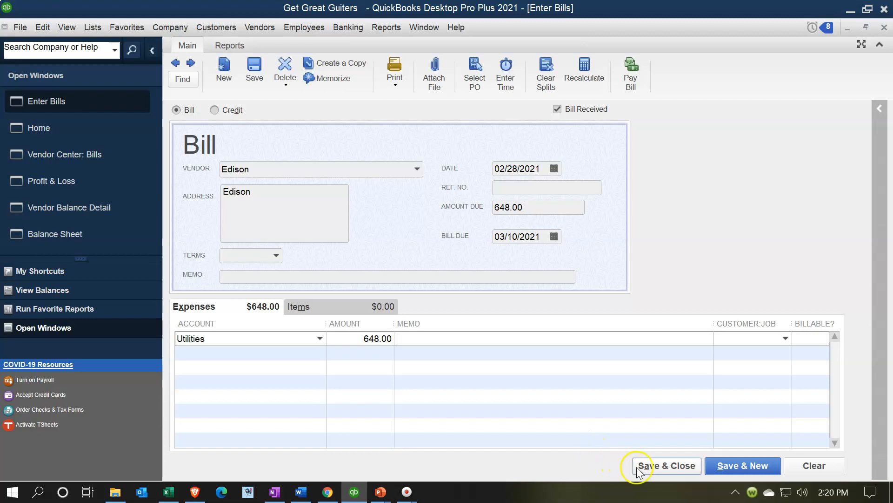
pyautogui.click(652, 471)
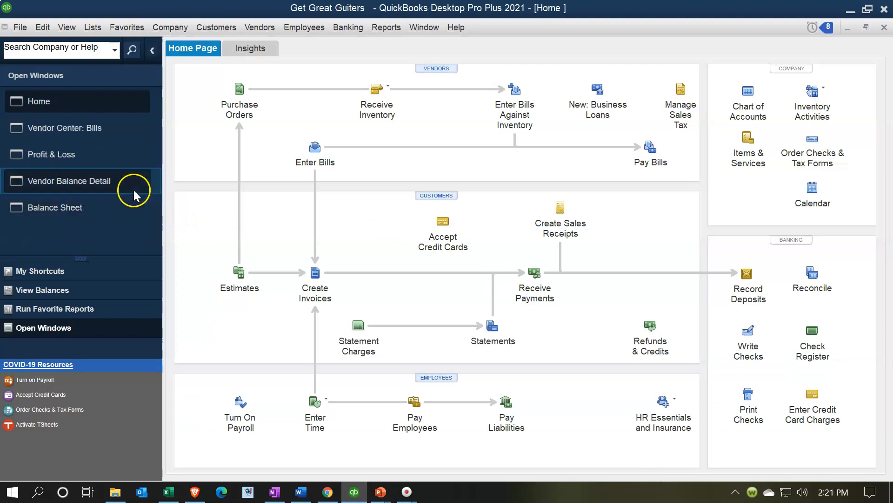
# Step: Drill from the Balance Sheet's Accounts Payable into the Edison bill, then close it and return to the Balance Sheet
pyautogui.click(75, 208)
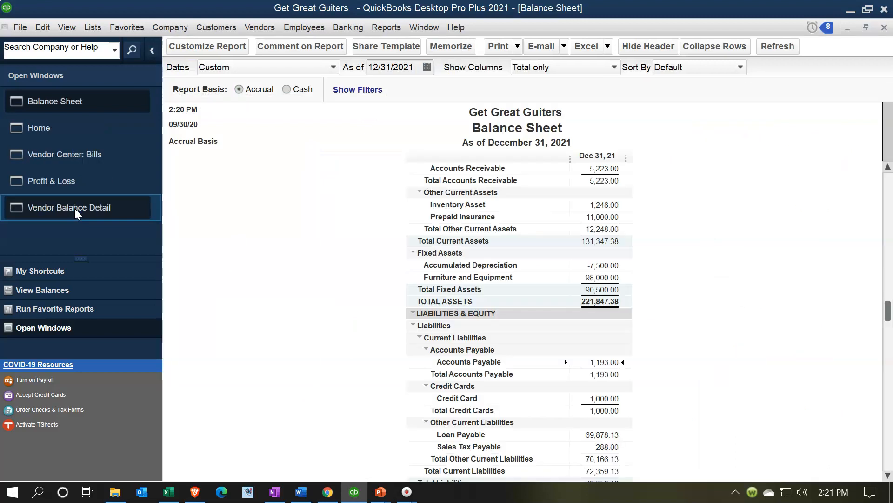
pyautogui.doubleClick(592, 360)
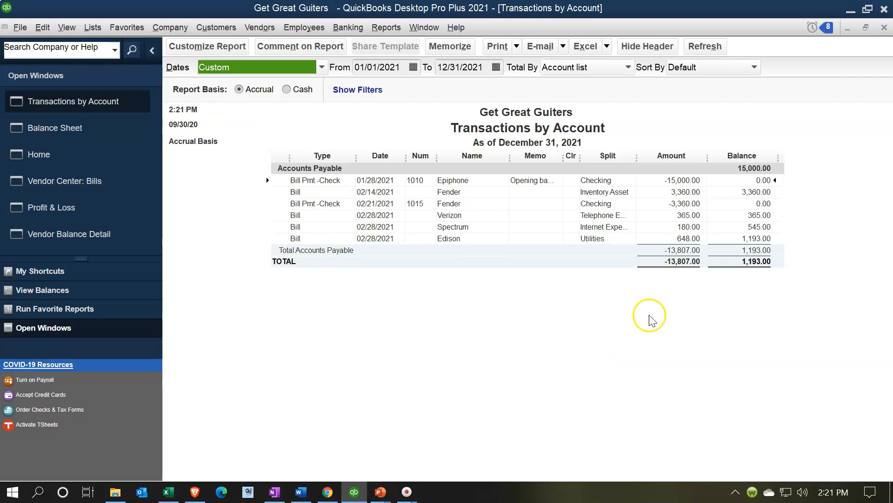
pyautogui.doubleClick(693, 239)
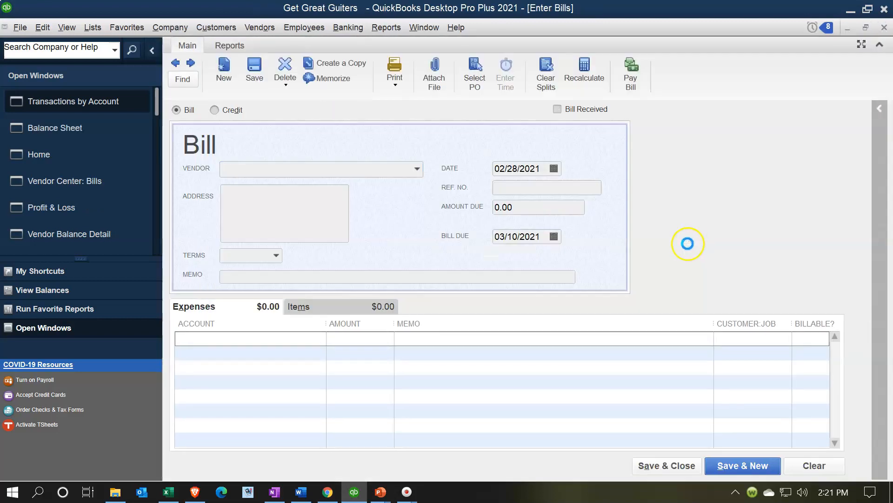
pyautogui.click(884, 27)
pyautogui.click(884, 27)
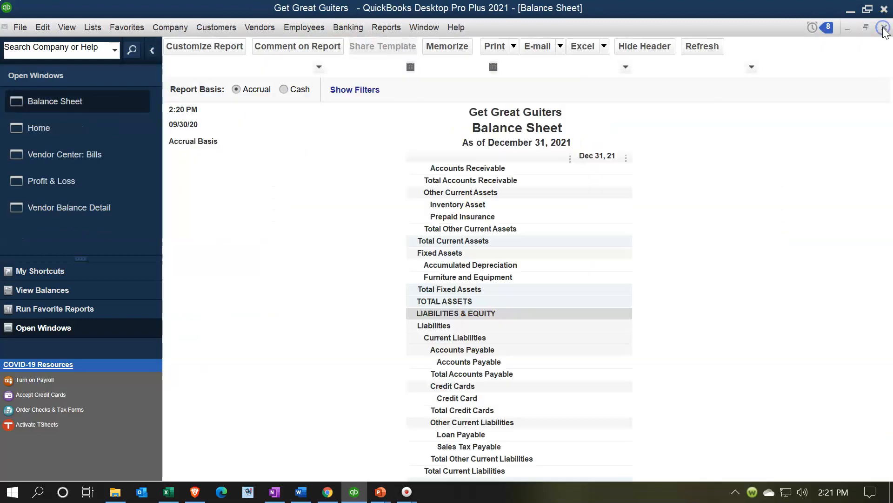
pyautogui.click(800, 104)
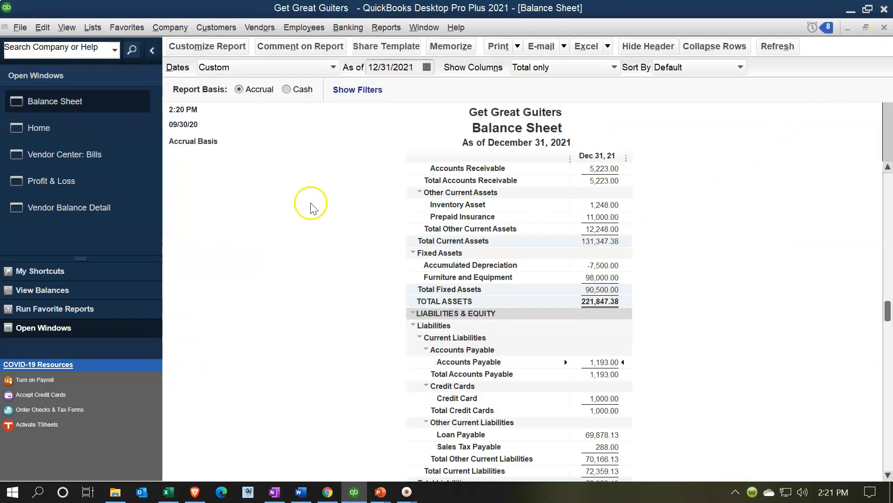
# Step: Check the Edison bill in Vendor Balance Detail, then open the Profit & Loss report to review Utilities
pyautogui.click(65, 208)
pyautogui.click(319, 235)
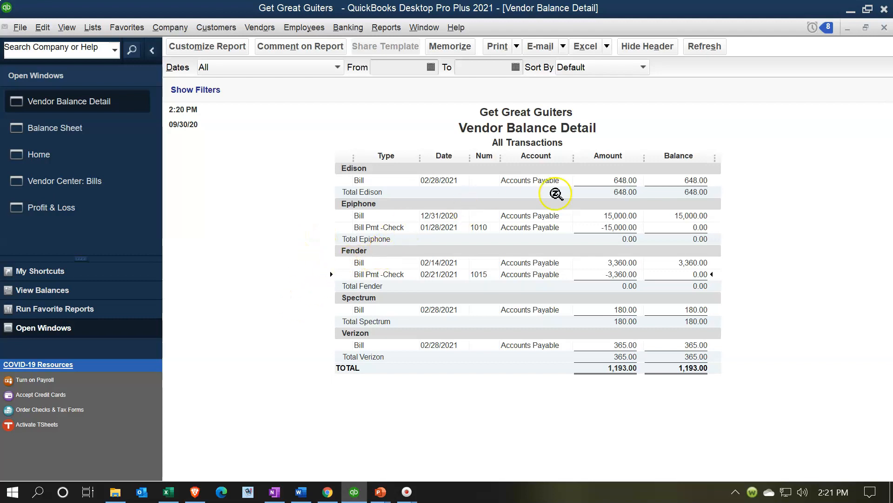
pyautogui.click(624, 182)
pyautogui.click(60, 214)
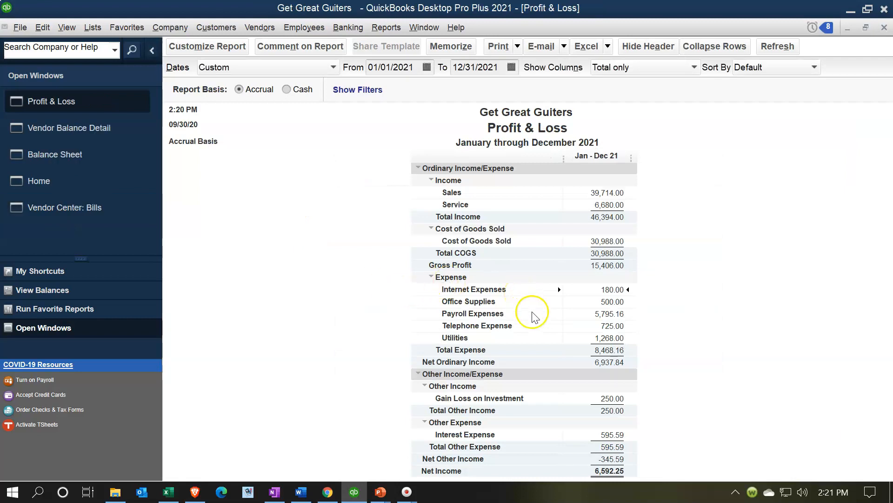
# Step: Drill into the Utilities amount on the Profit & Loss report, then close the transaction detail and return to the home page
pyautogui.doubleClick(600, 337)
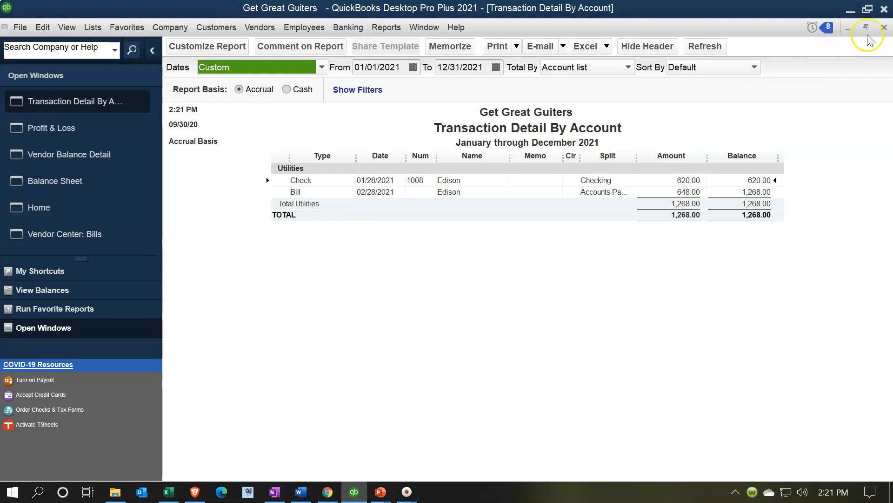
pyautogui.click(882, 27)
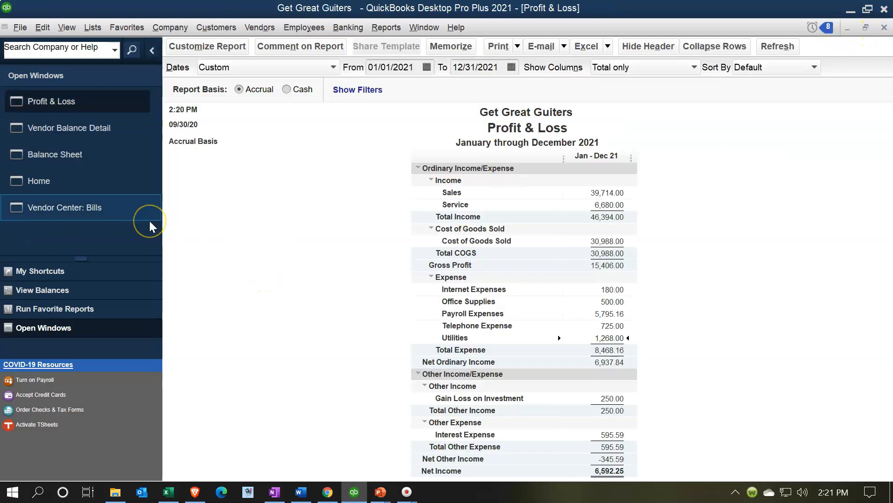
pyautogui.click(59, 190)
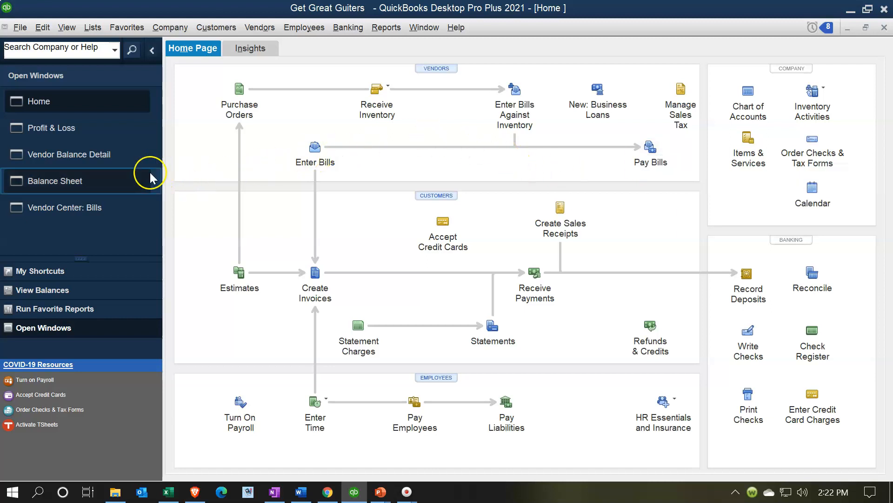
# Step: Review the unpaid bills in Vendor Balance Detail and open the Spectrum bill from the report
pyautogui.click(111, 153)
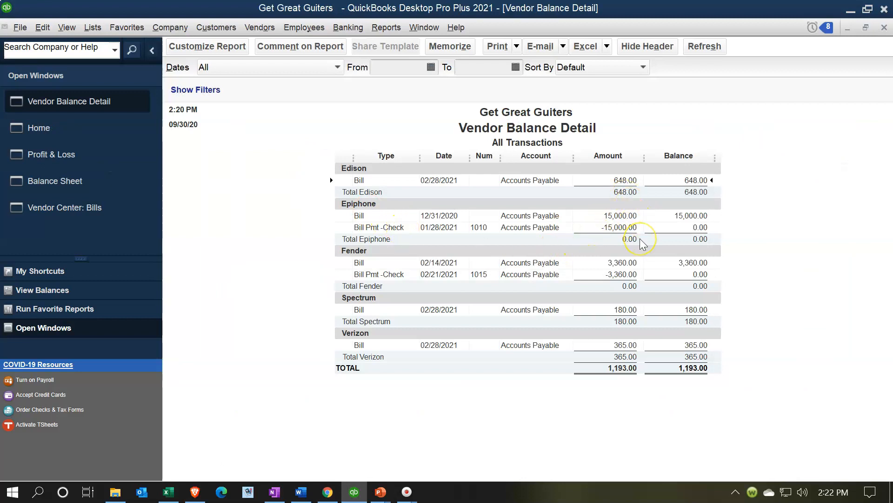
pyautogui.click(631, 194)
pyautogui.click(646, 316)
pyautogui.click(627, 311)
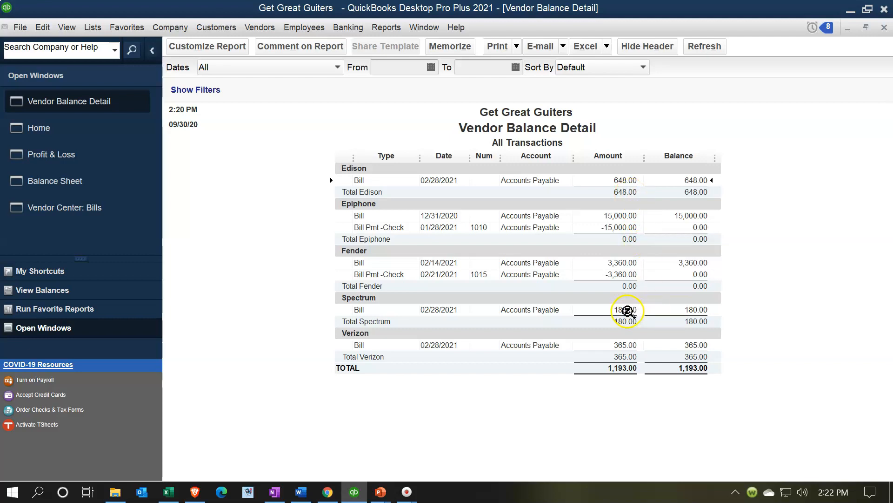
pyautogui.doubleClick(627, 311)
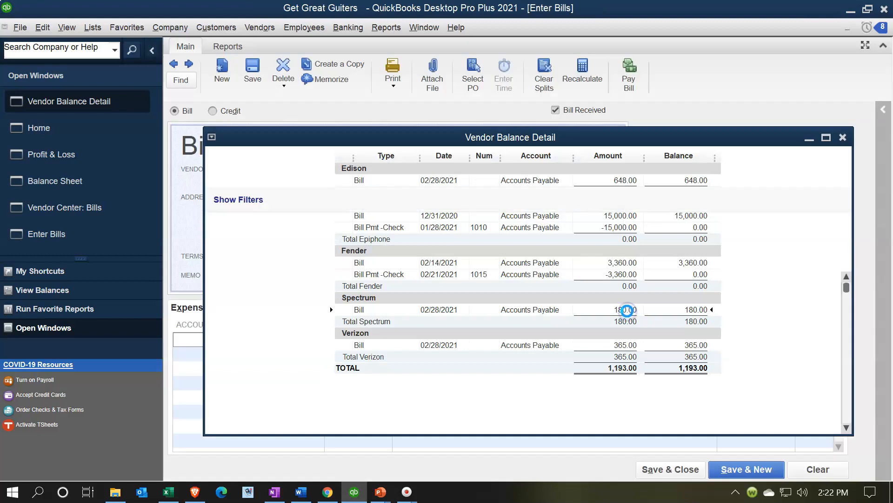
pyautogui.click(644, 148)
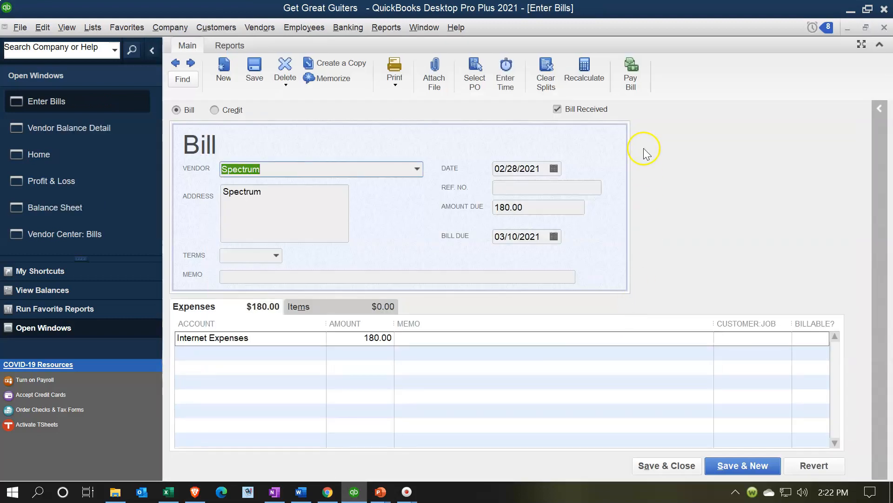
# Step: Start a payment directly from the Spectrum bill, leave it without recording, and close the bill
pyautogui.click(640, 82)
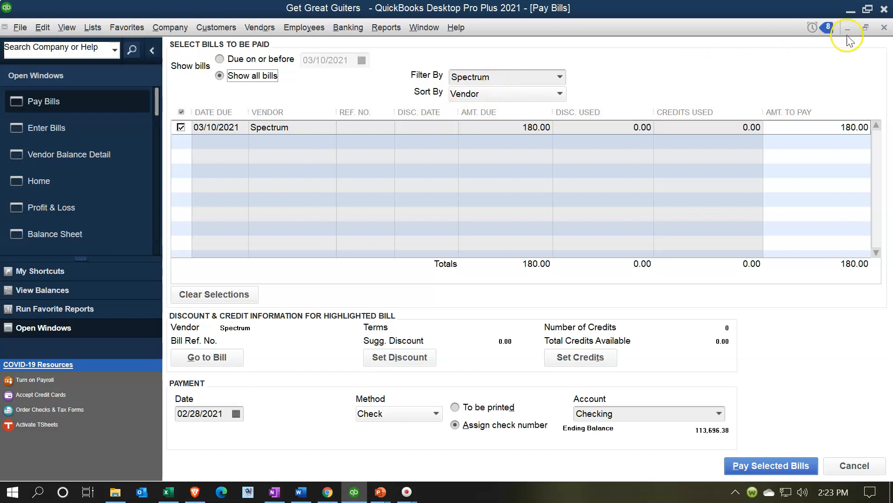
pyautogui.click(884, 28)
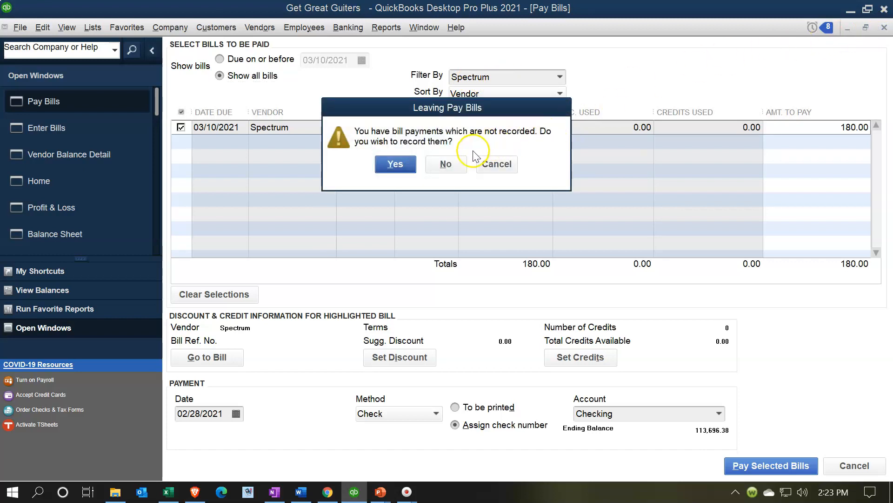
pyautogui.click(455, 163)
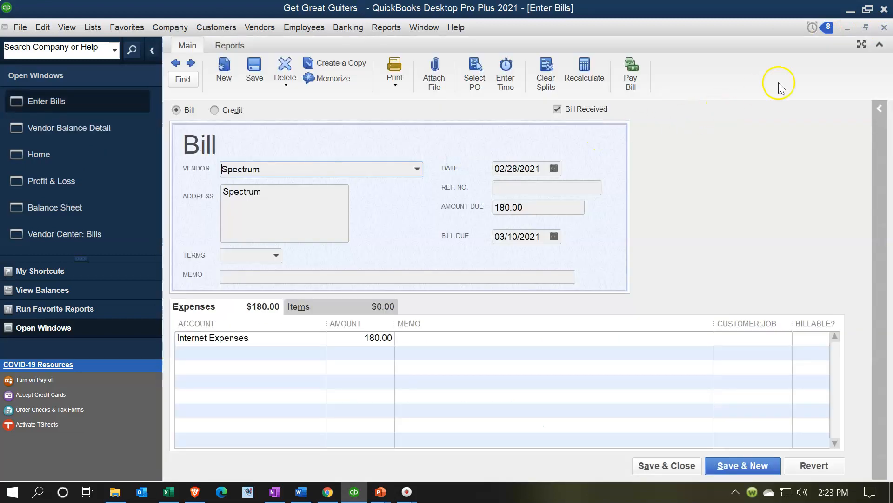
pyautogui.click(884, 28)
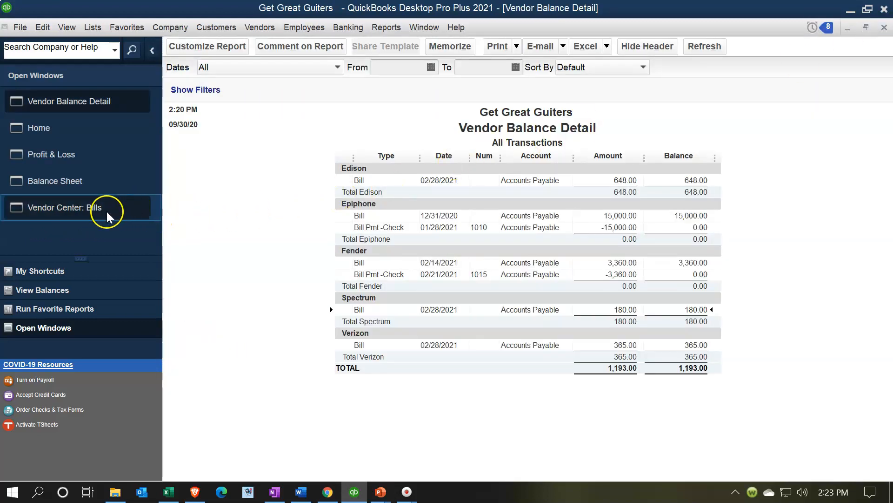
# Step: Filter the Vendor Center's bill transactions by Overdue Bills, then set the filter back to Open Bills
pyautogui.click(79, 211)
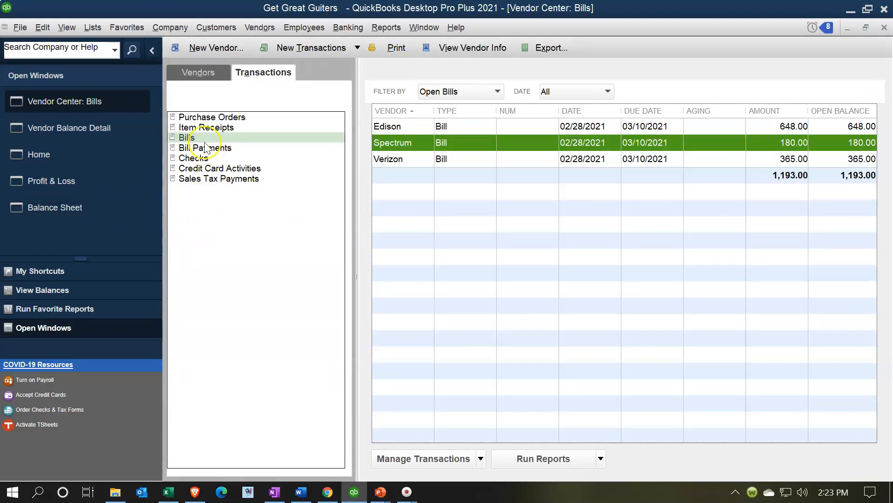
pyautogui.click(497, 91)
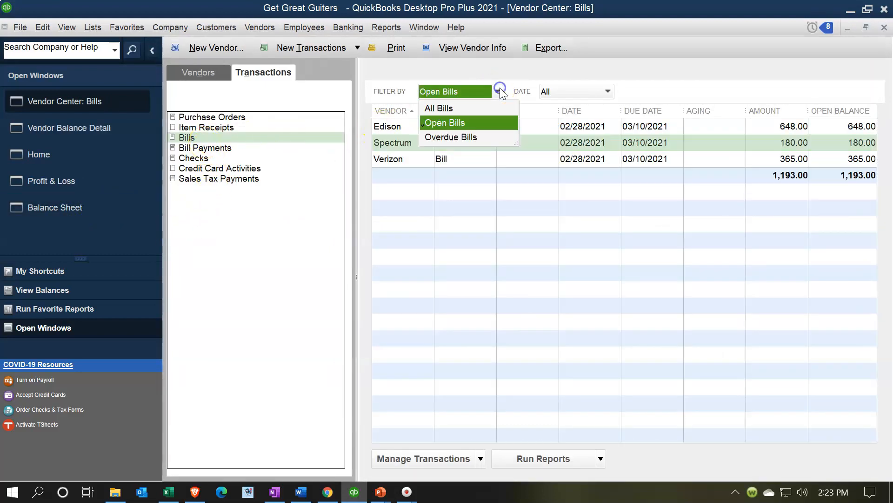
pyautogui.click(465, 138)
pyautogui.click(474, 92)
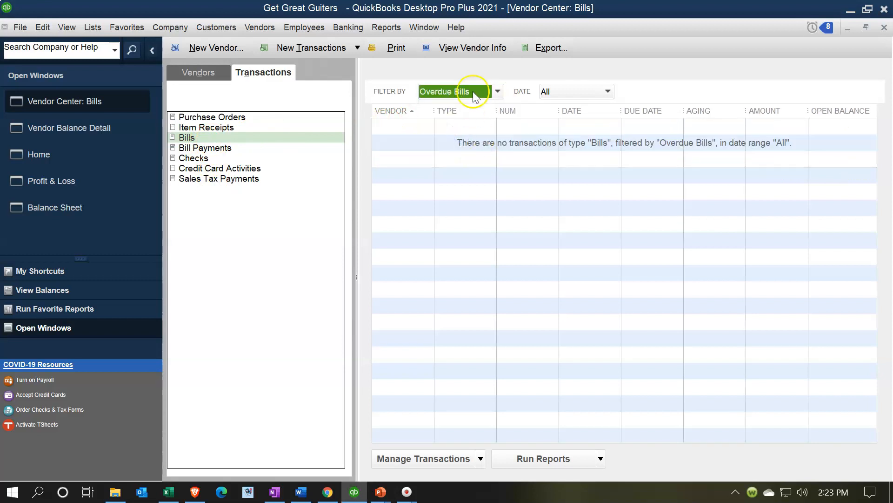
pyautogui.click(497, 90)
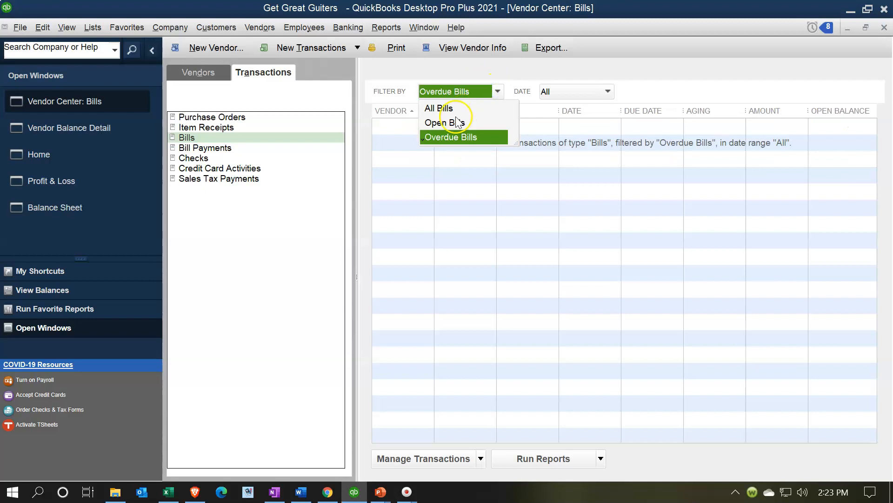
pyautogui.click(457, 121)
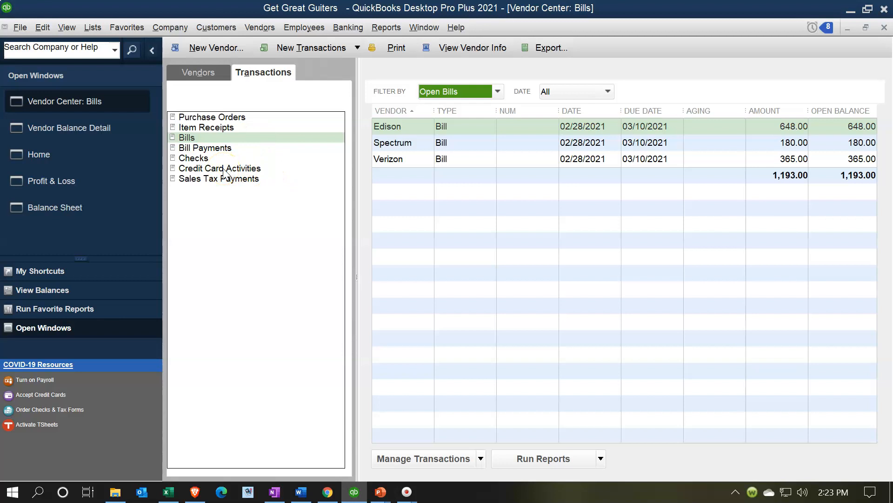
# Step: Select the Verizon bill for payment in Pay Bills, then view its source bill and return to the payment list
pyautogui.click(66, 156)
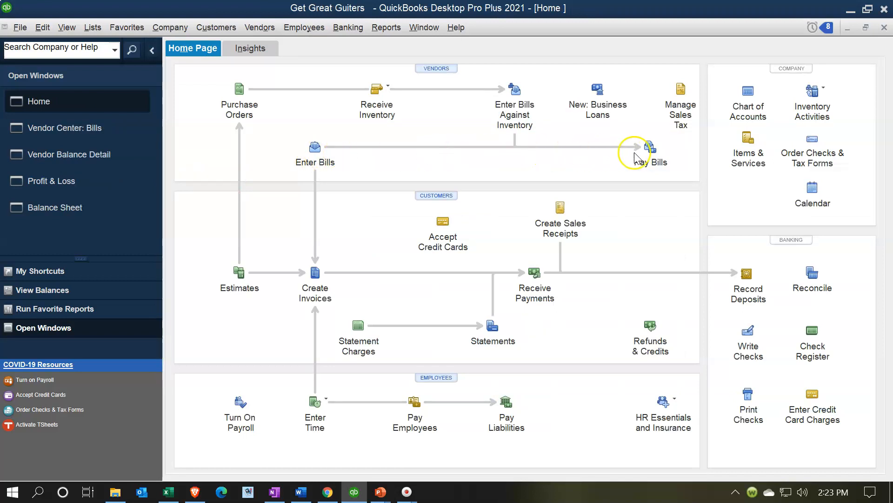
pyautogui.click(649, 150)
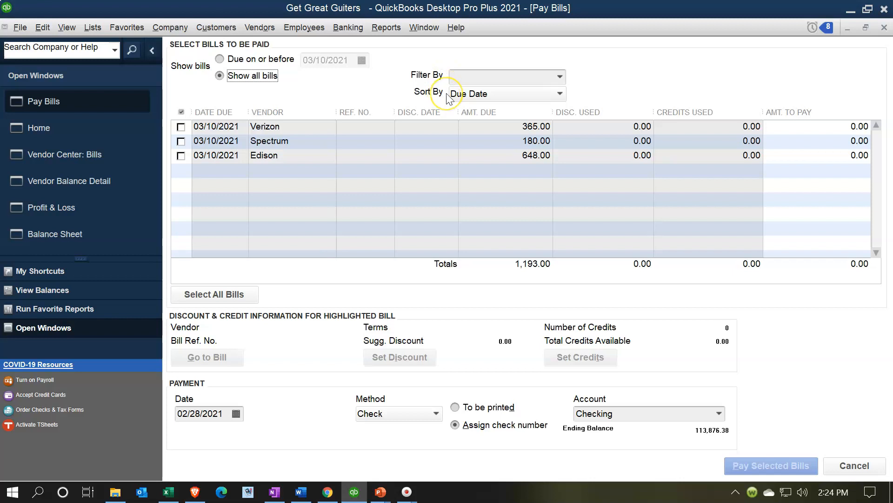
pyautogui.click(468, 92)
pyautogui.click(468, 92)
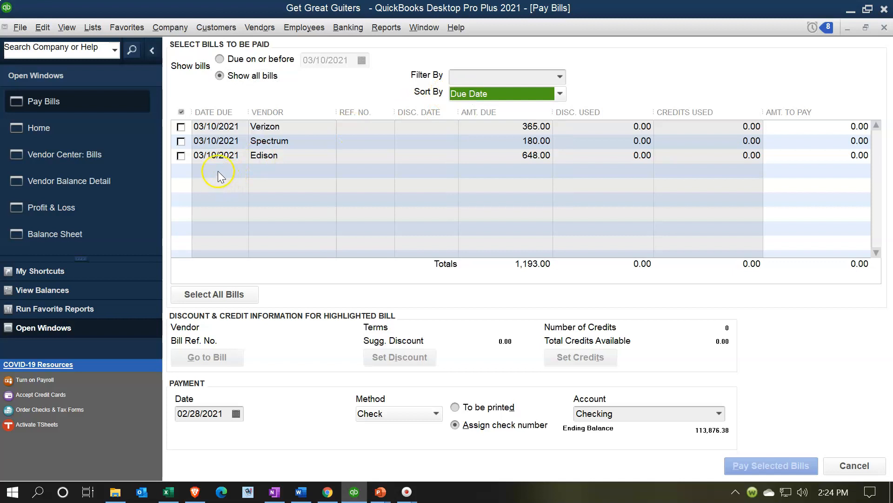
pyautogui.click(182, 140)
pyautogui.click(182, 140)
pyautogui.click(181, 126)
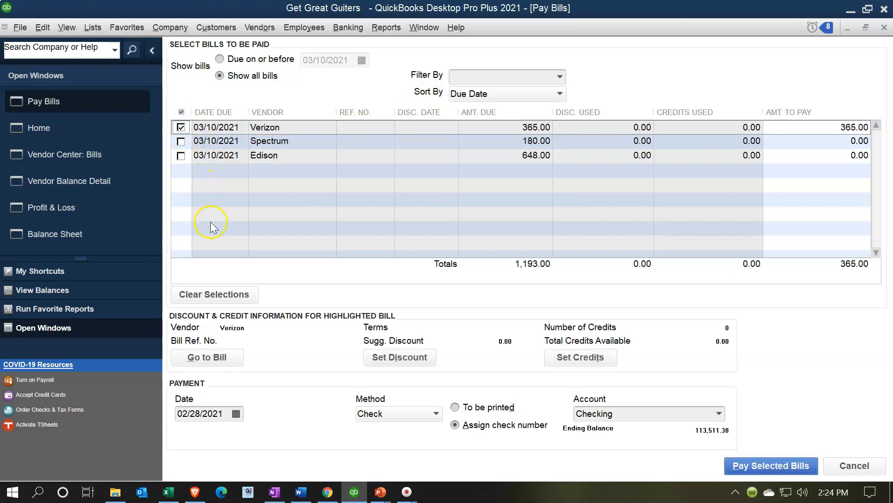
pyautogui.click(207, 357)
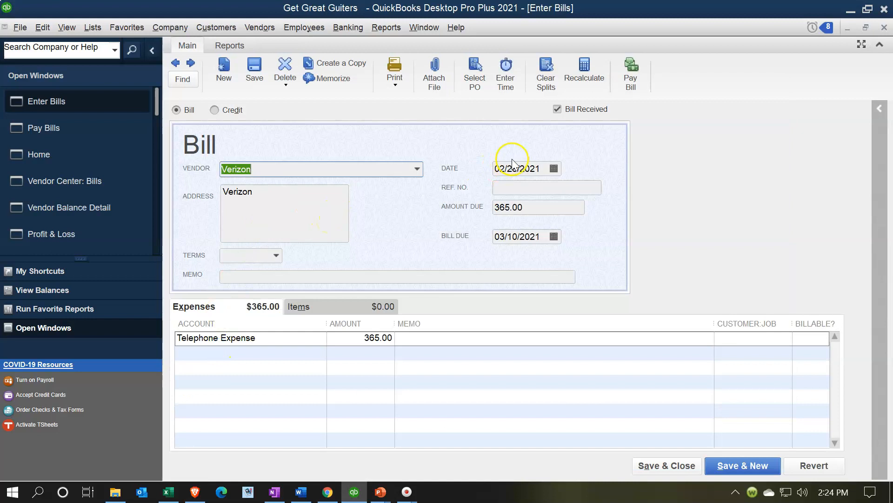
pyautogui.click(884, 28)
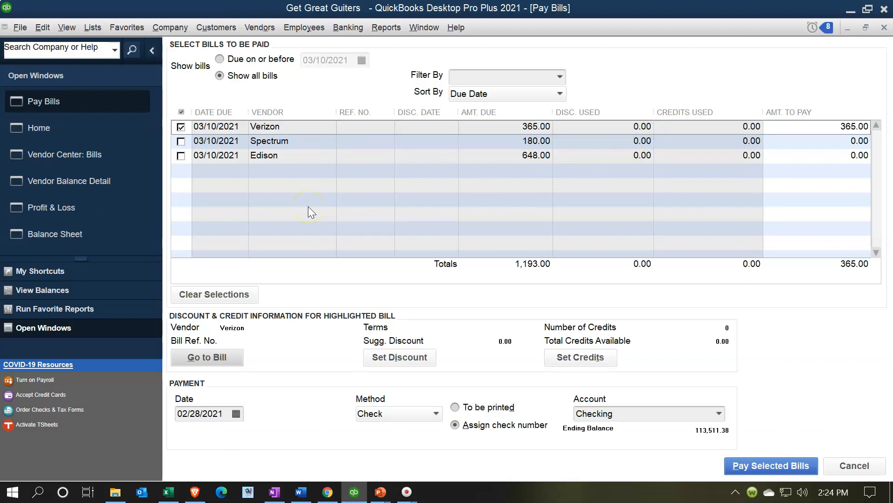
# Step: Add the Spectrum bill to the payment selection and pay the selected bills by check from Checking
pyautogui.click(180, 140)
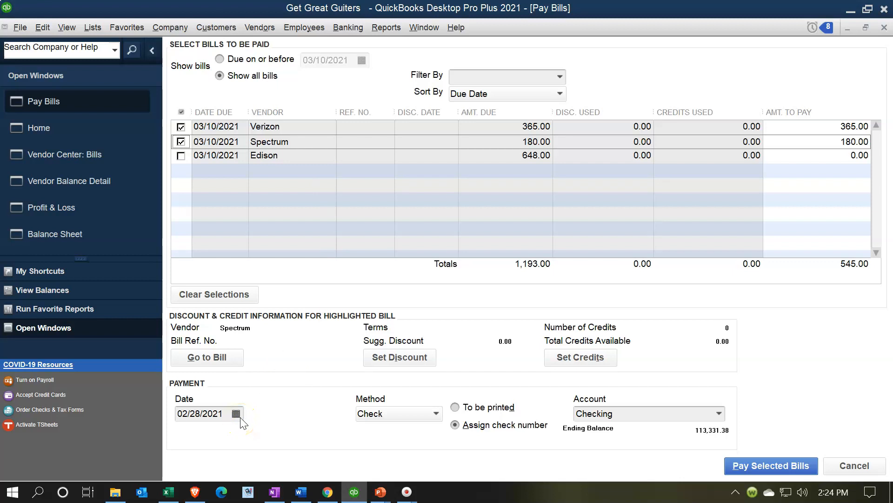
pyautogui.click(410, 414)
pyautogui.click(409, 412)
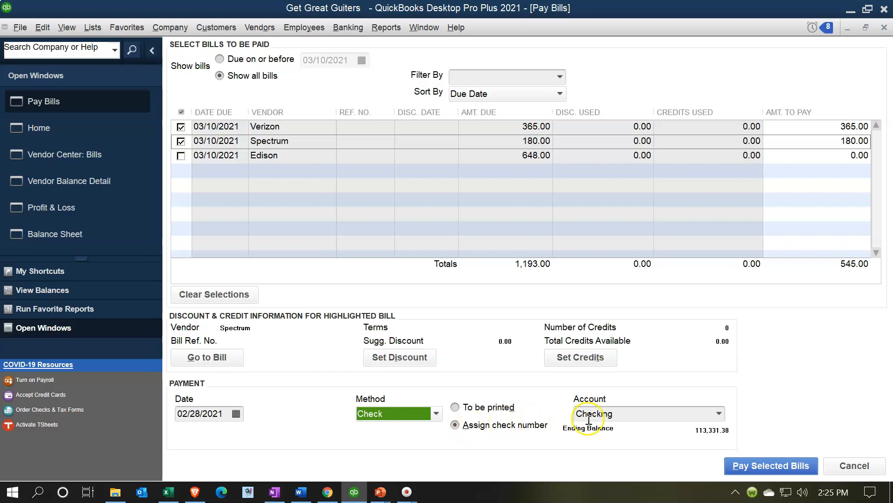
pyautogui.click(747, 457)
pyautogui.click(748, 466)
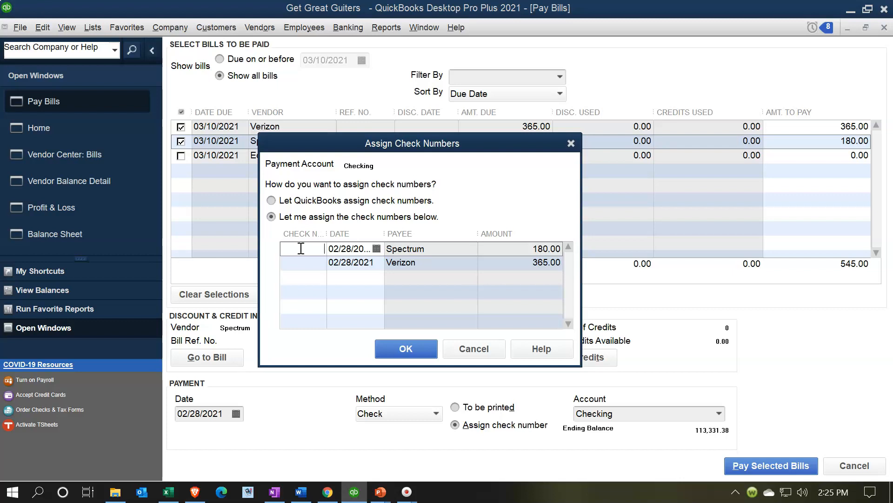
# Step: Let QuickBooks assign the check numbers, record the Spectrum and Verizon payments, and close the payment summary
pyautogui.click(272, 202)
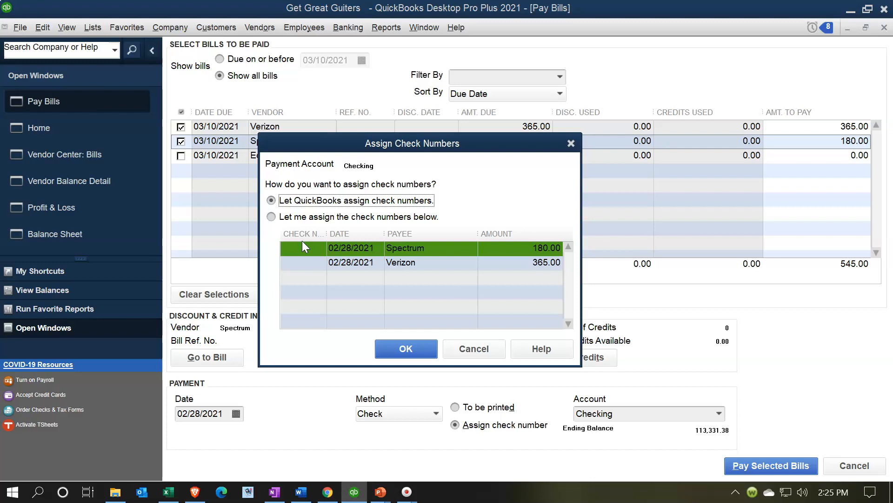
pyautogui.click(394, 305)
pyautogui.click(411, 346)
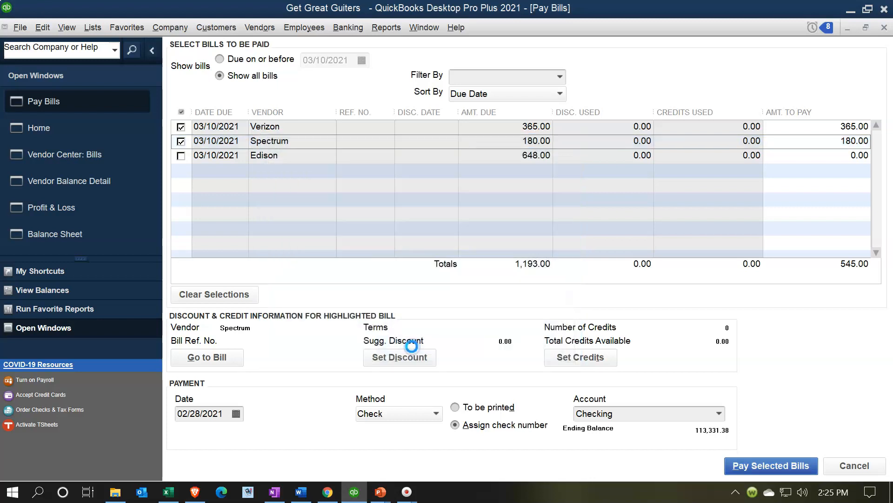
pyautogui.click(264, 187)
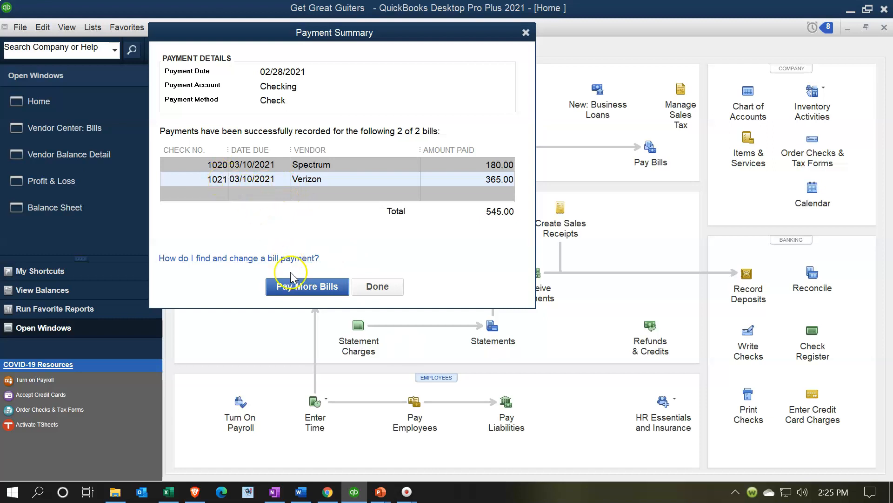
pyautogui.click(372, 286)
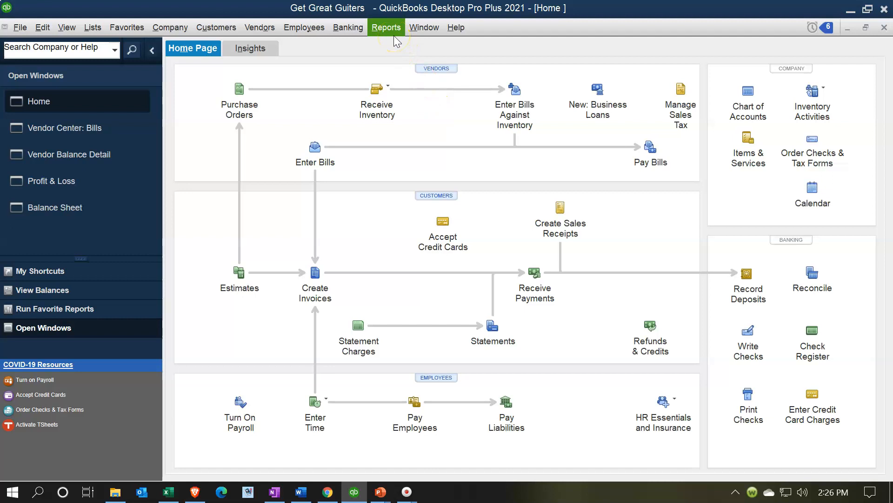
# Step: Open the Checking register from the Chart of Accounts and drill into the Spectrum bill payment
pyautogui.click(348, 27)
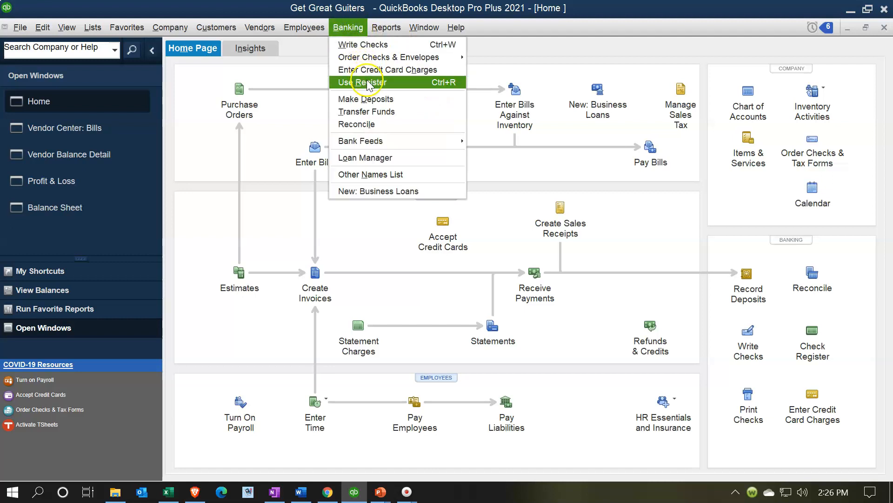
pyautogui.click(348, 27)
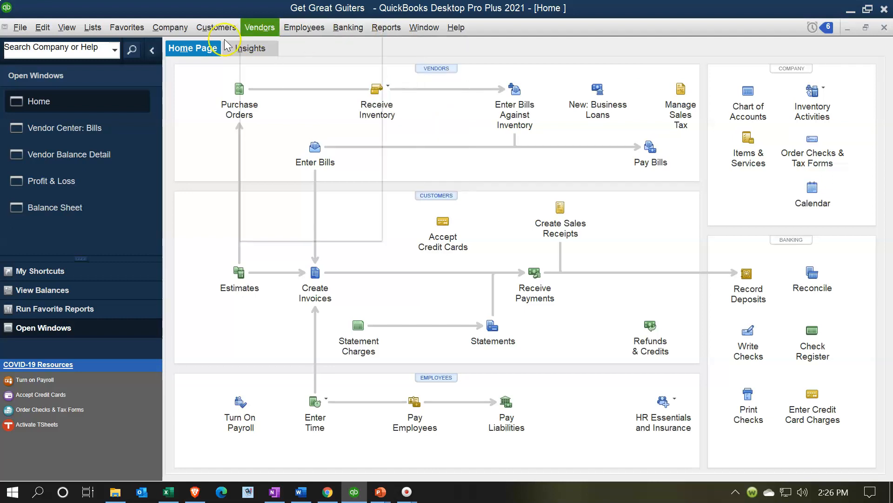
pyautogui.click(93, 28)
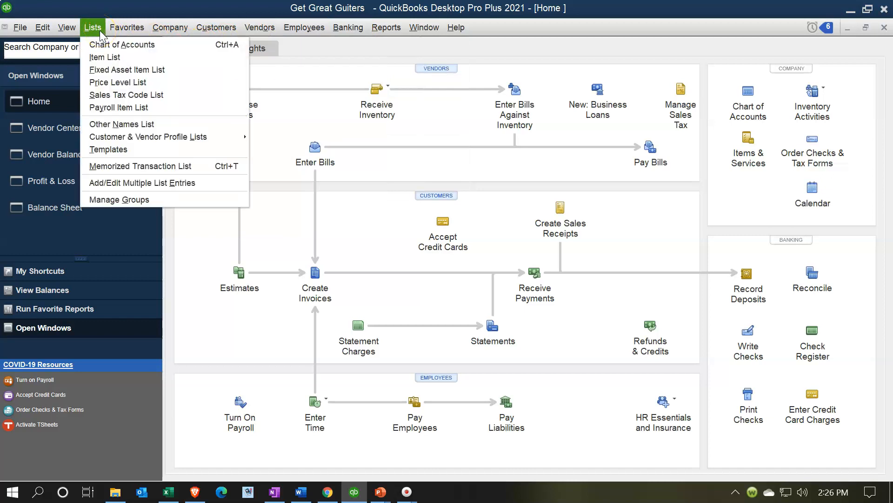
pyautogui.click(105, 47)
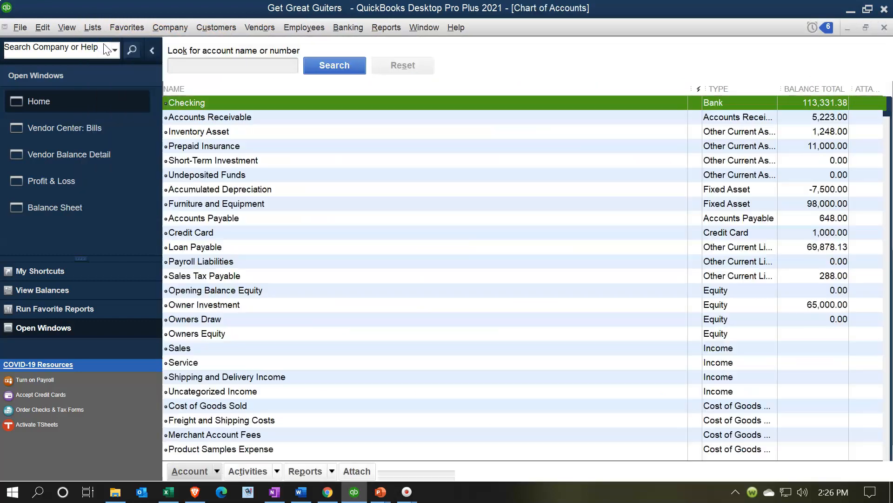
pyautogui.click(244, 107)
pyautogui.doubleClick(247, 106)
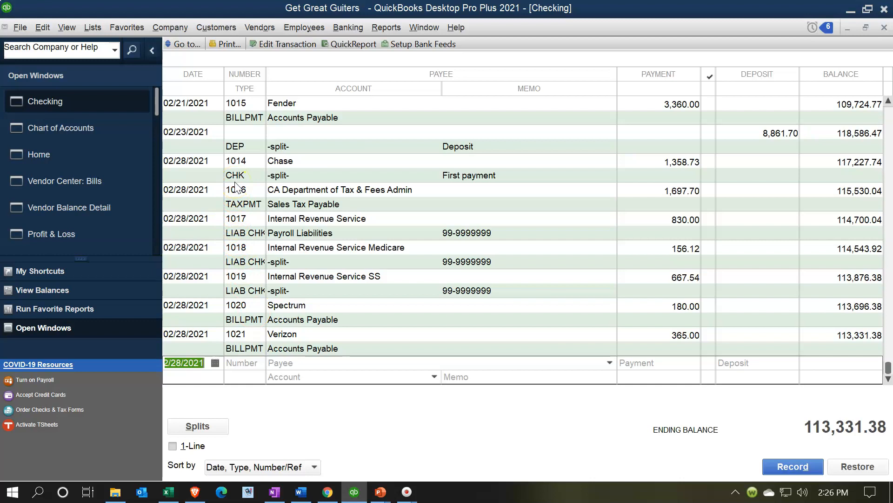
pyautogui.doubleClick(259, 319)
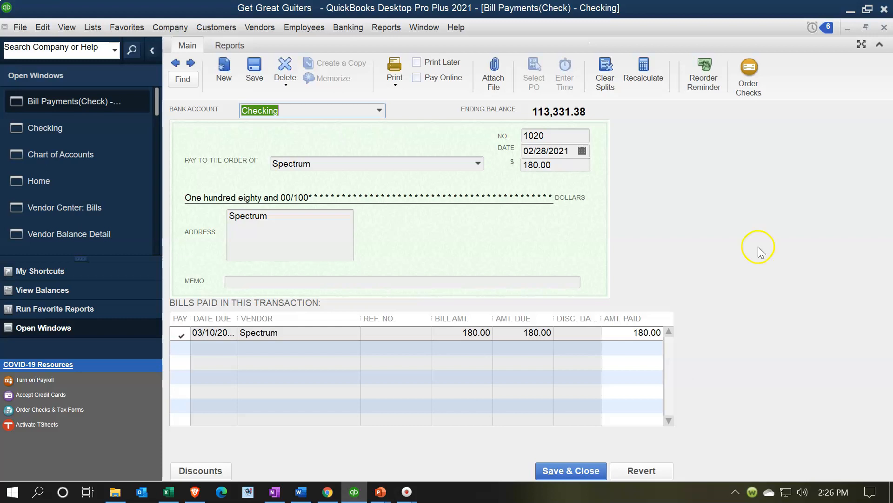
# Step: Close the Spectrum bill payment, the blank check form and the Checking register to return to the Chart of Accounts
pyautogui.click(885, 27)
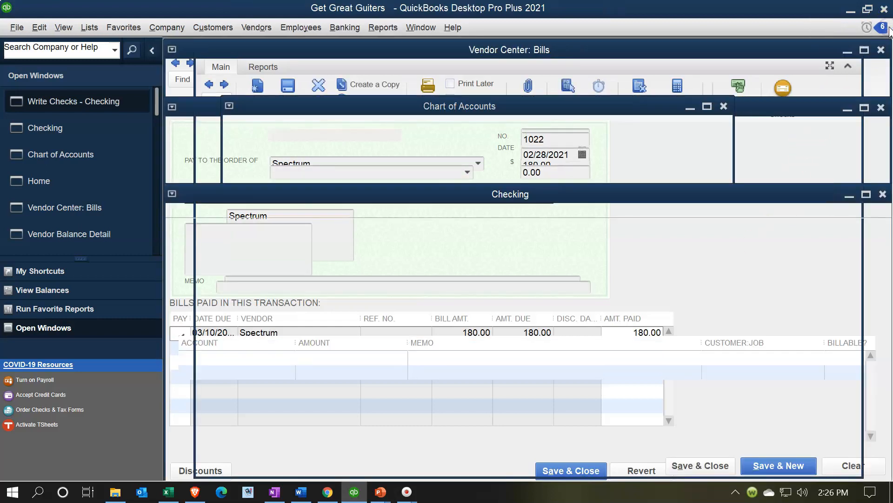
pyautogui.click(885, 28)
pyautogui.click(884, 29)
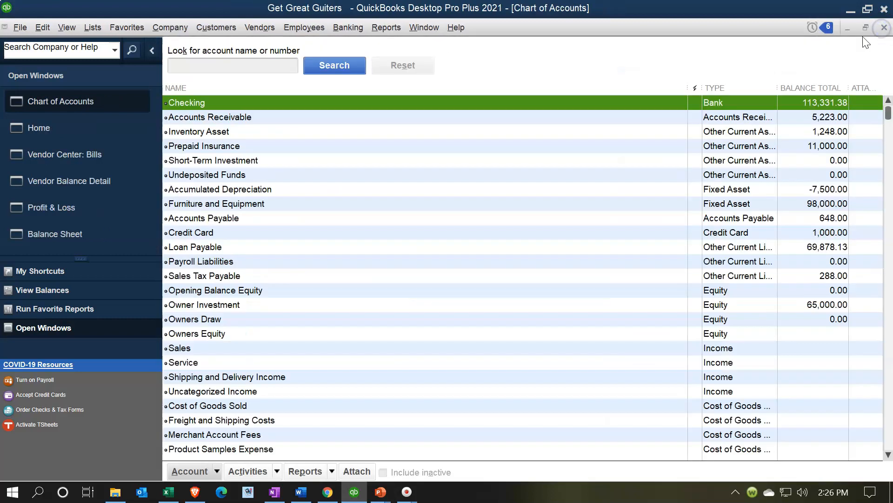
# Step: Drill from Accounts Payable on the Balance Sheet into the Spectrum bill payment, and return to the Balance Sheet
pyautogui.click(65, 231)
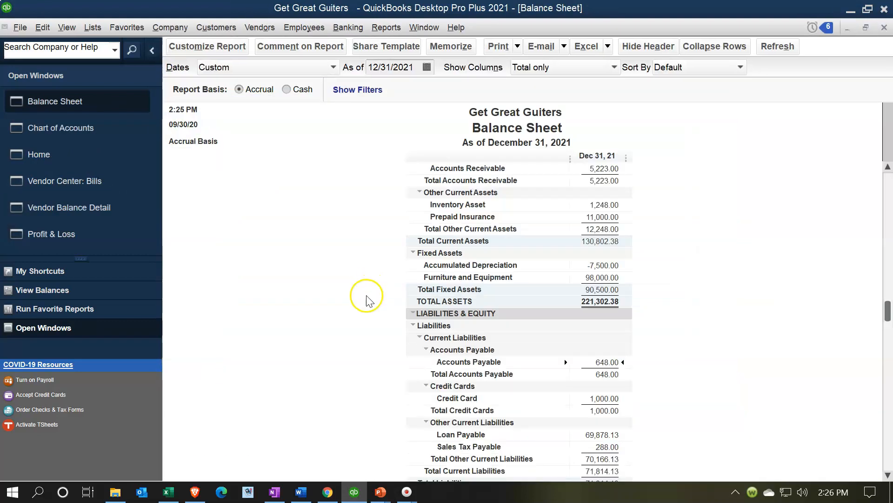
pyautogui.doubleClick(592, 364)
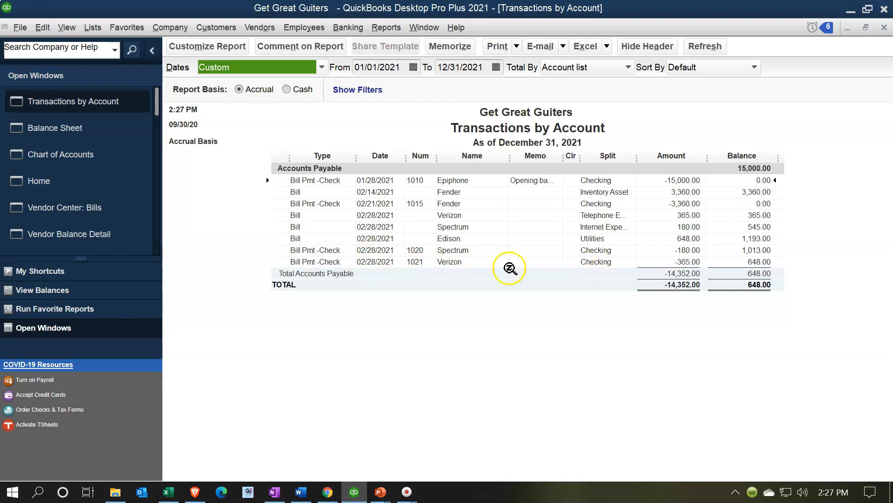
pyautogui.doubleClick(667, 252)
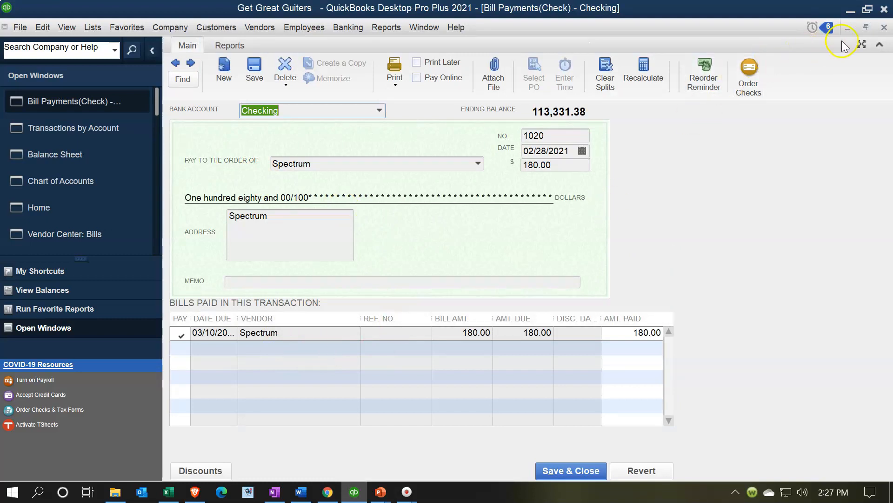
pyautogui.click(884, 28)
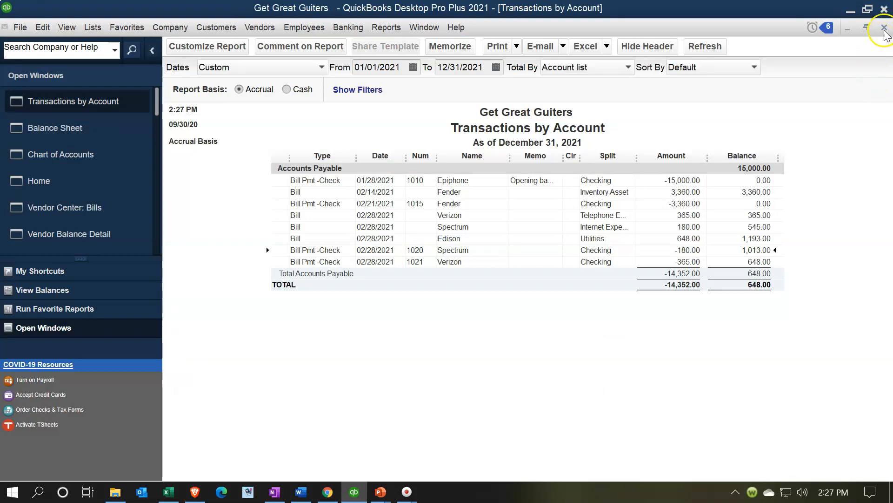
pyautogui.click(884, 27)
# Step: Examine the transactions behind the Balance Sheet's Checking balance for the Spectrum and Verizon payments, and close the detail report
pyautogui.scroll(3, 740, 326)
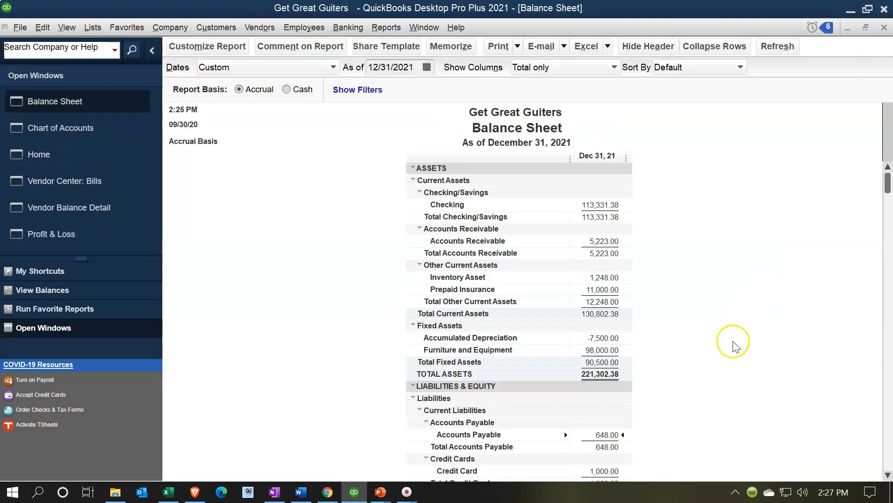
pyautogui.doubleClick(608, 203)
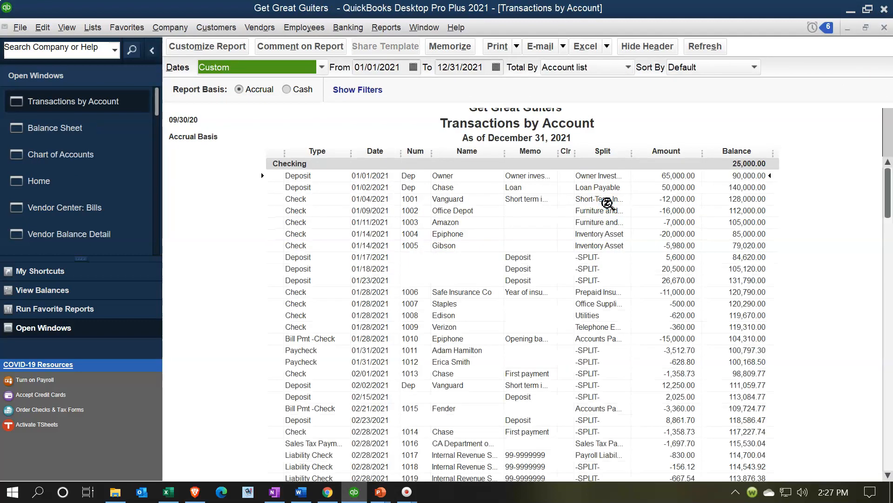
pyautogui.scroll(-2, 607, 203)
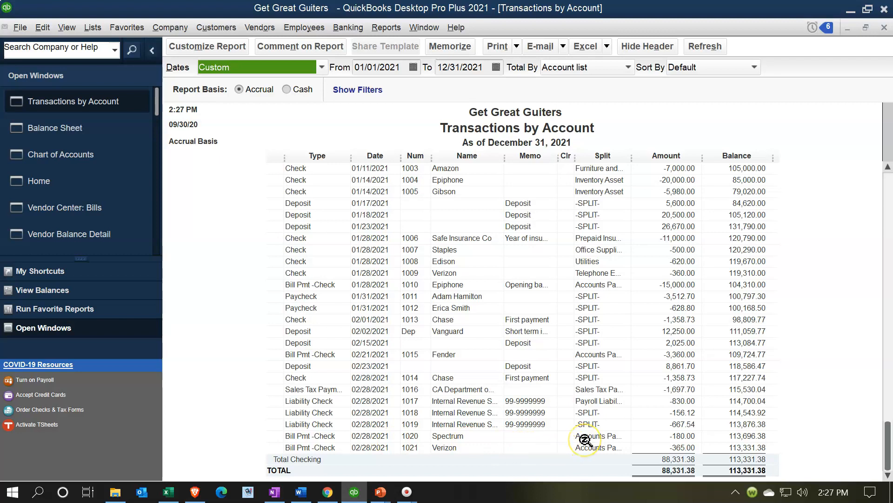
pyautogui.click(884, 27)
# Step: Compare Accounts Payable on the Balance Sheet with the vendor balances in Vendor Balance Detail and the Vendor Center's vendor list
pyautogui.scroll(-2, 764, 269)
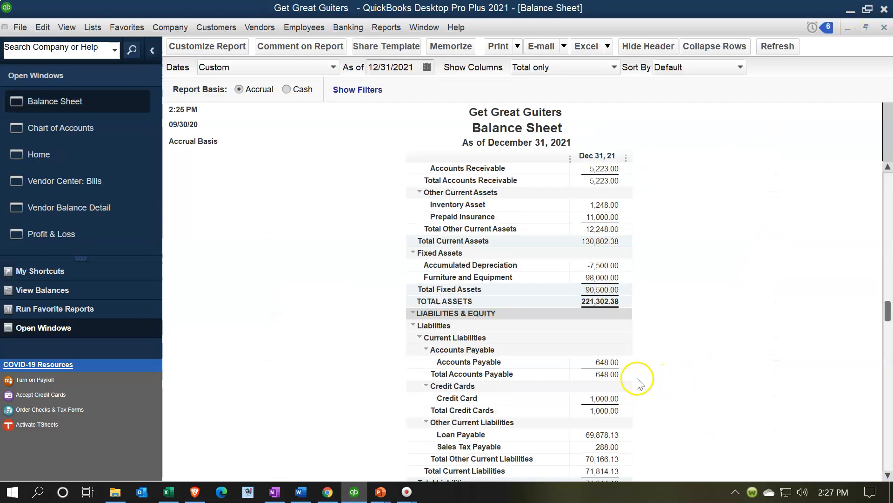
pyautogui.click(610, 365)
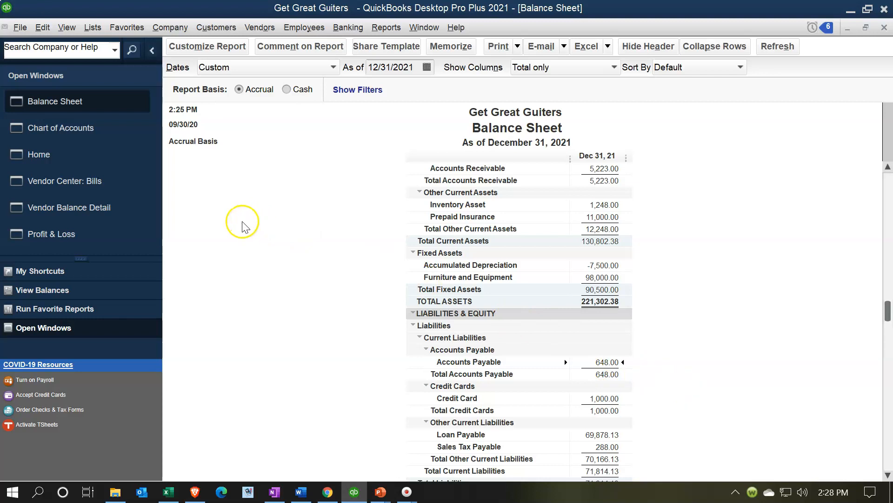
pyautogui.click(102, 210)
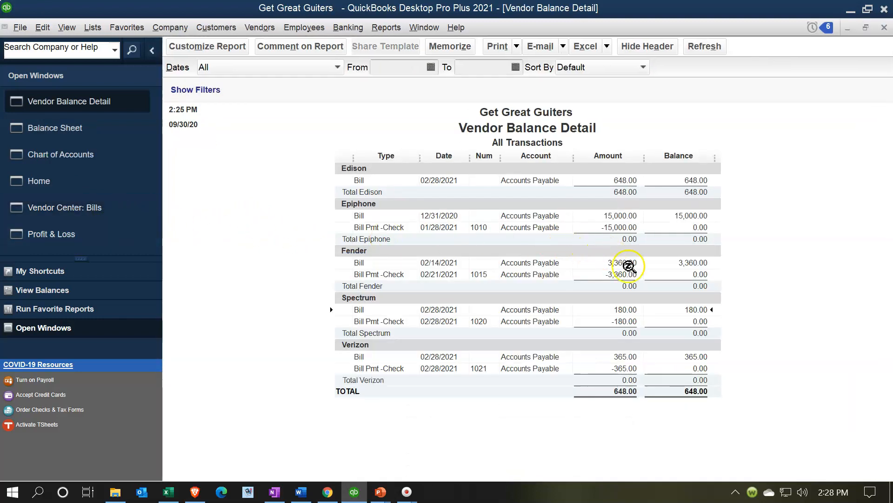
pyautogui.click(633, 326)
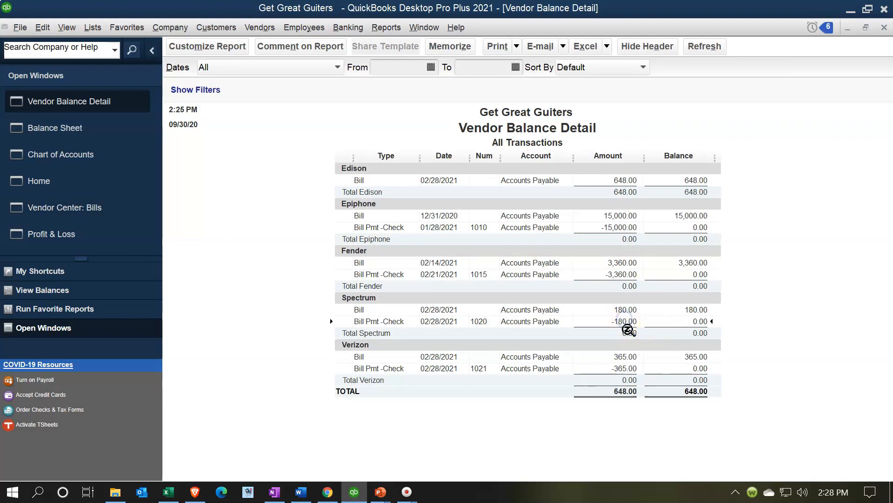
pyautogui.click(628, 367)
pyautogui.click(93, 212)
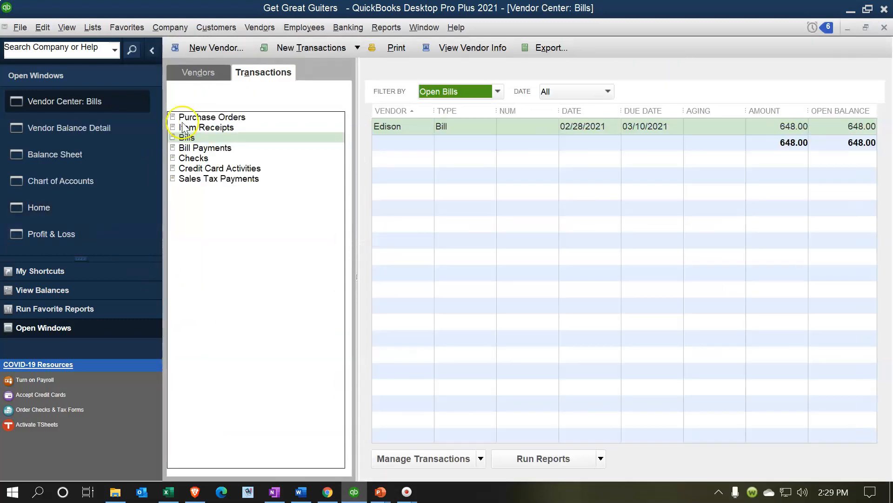
pyautogui.click(204, 72)
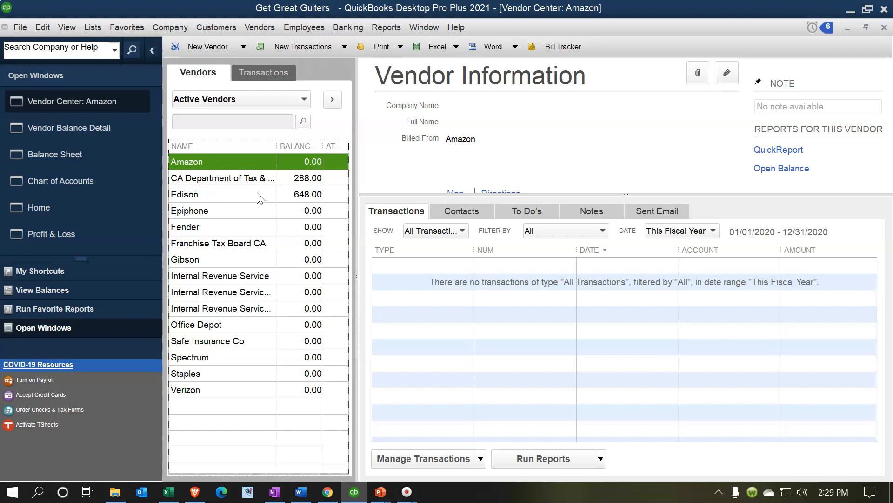
# Step: Review the whole Balance Sheet and bring up the Profit & Loss report to check the expenses
pyautogui.click(87, 163)
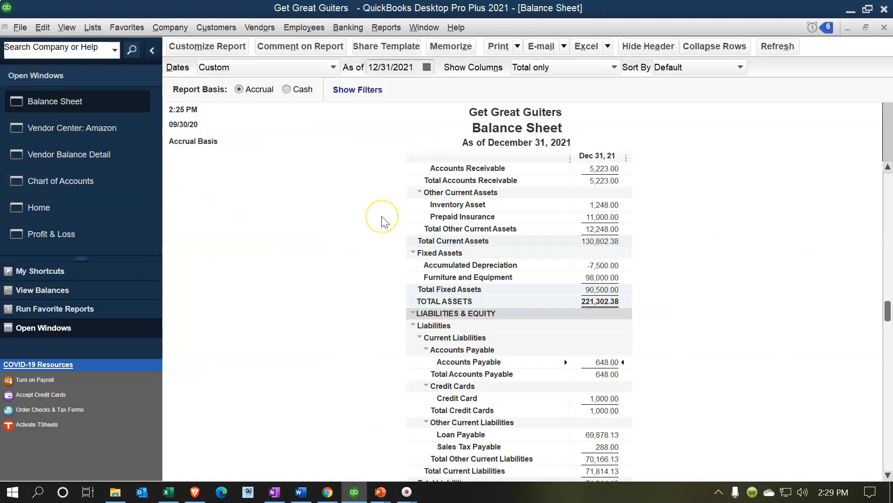
pyautogui.scroll(2, 382, 222)
pyautogui.scroll(-4, 383, 222)
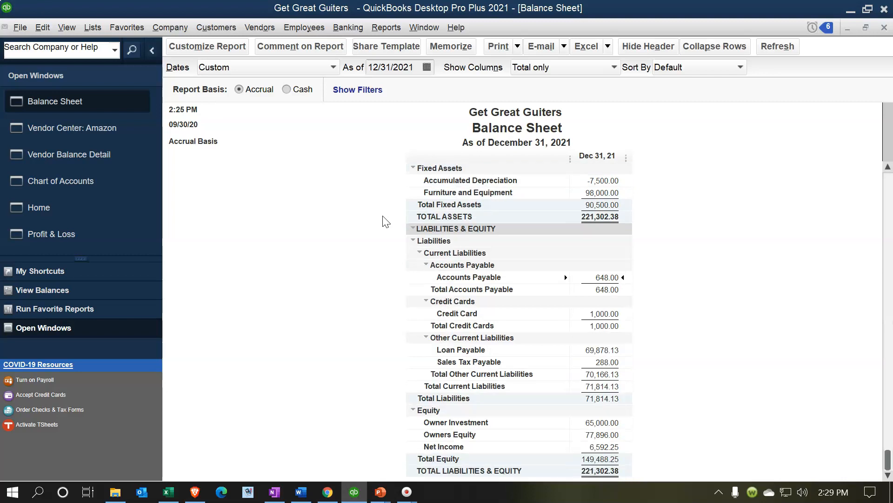
pyautogui.scroll(4, 387, 222)
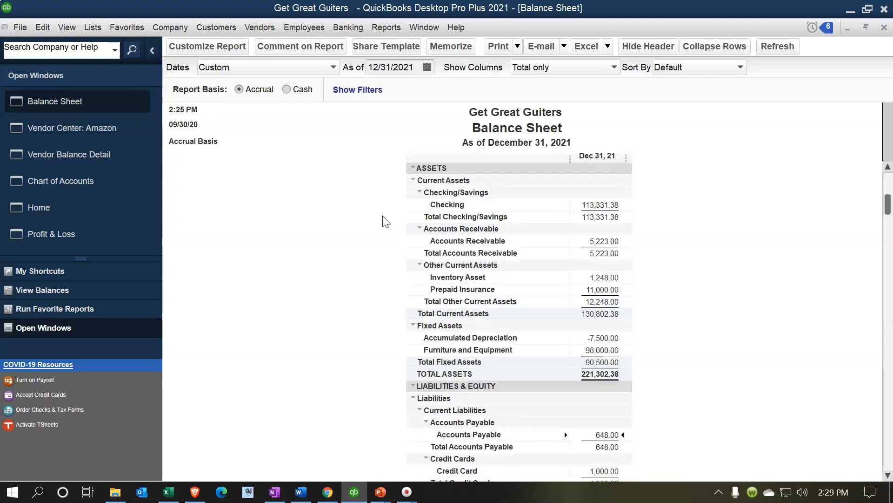
pyautogui.click(145, 242)
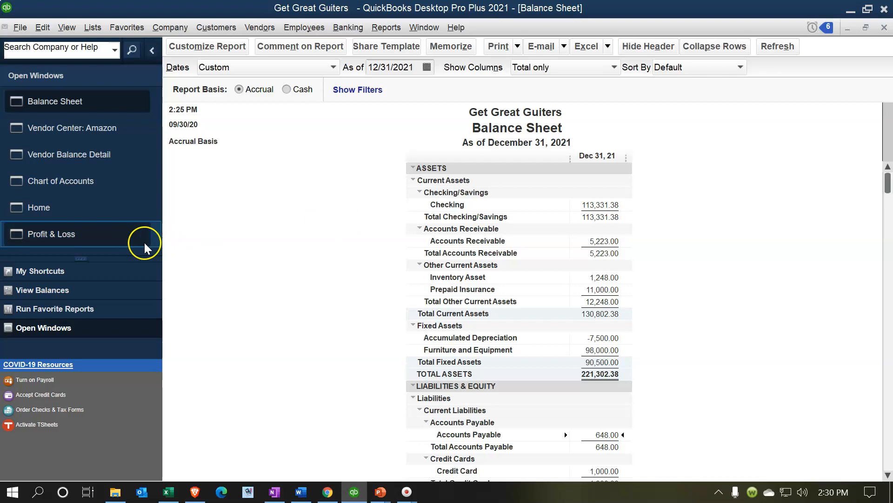
pyautogui.click(114, 235)
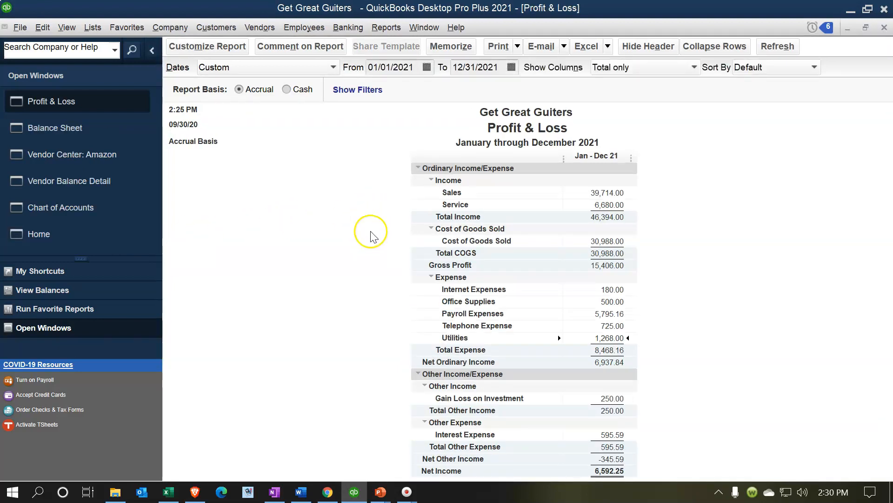
# Step: Generate a Trial Balance report for 01/01/2021 to 12/31/2021 and review it down to the totals
pyautogui.click(384, 32)
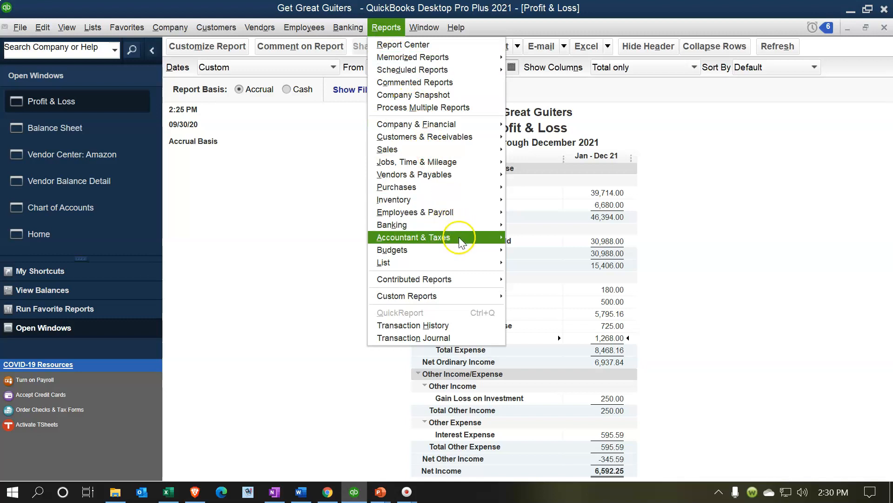
pyautogui.click(514, 237)
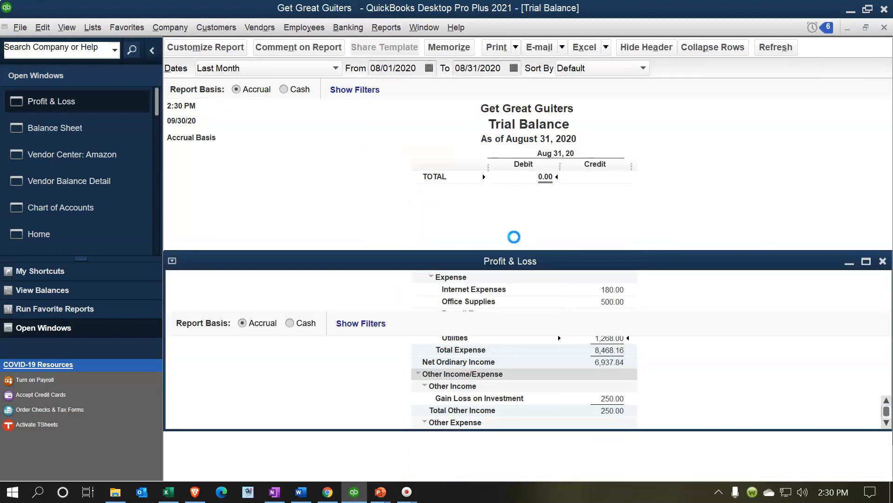
pyautogui.press('Tab')
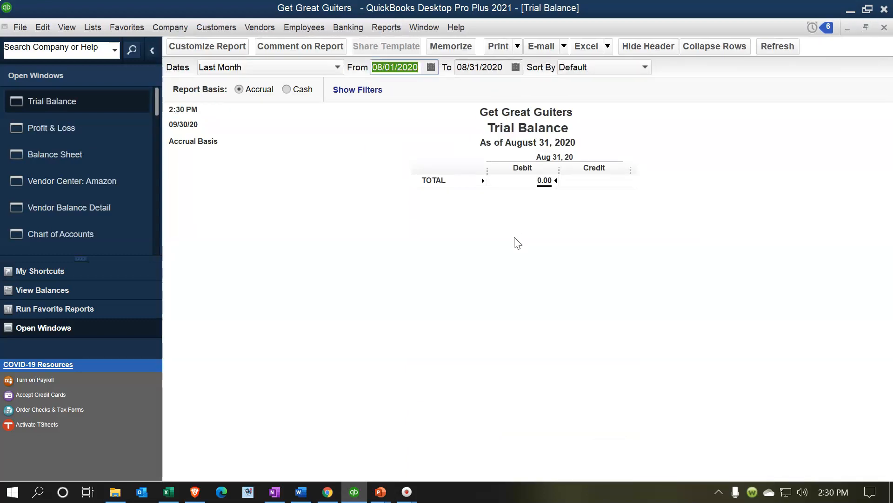
pyautogui.write('01012021')
pyautogui.press('Tab')
pyautogui.write('12/31/2021')
pyautogui.press('Tab')
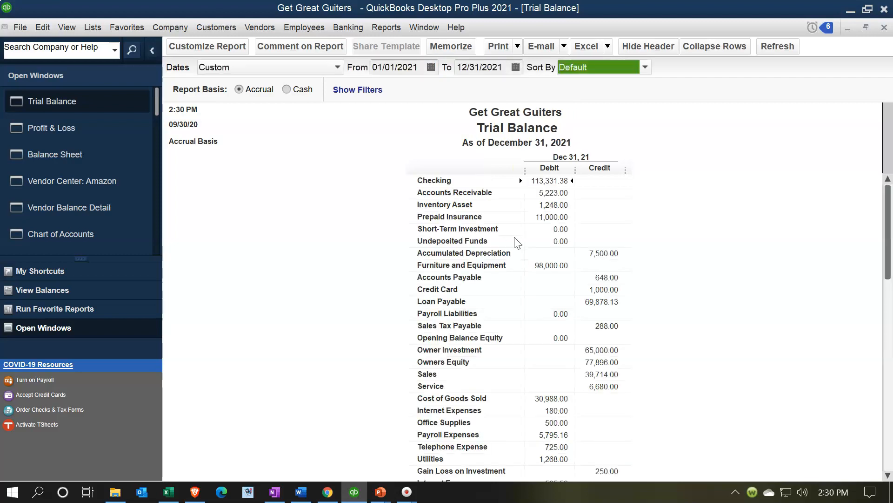
pyautogui.scroll(-2, 389, 260)
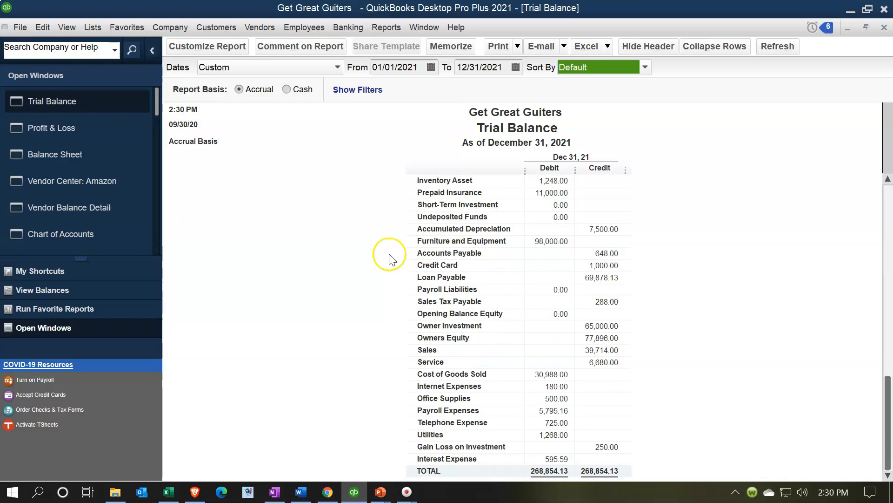